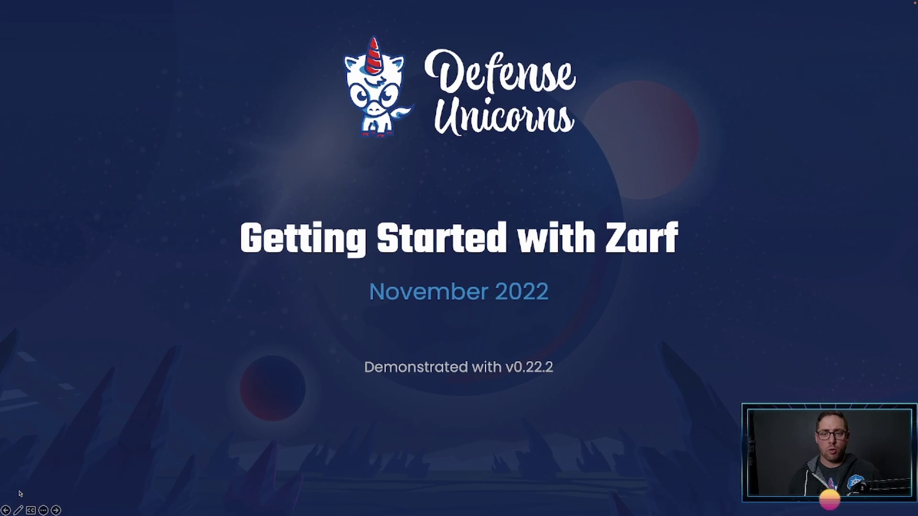
click(715, 282)
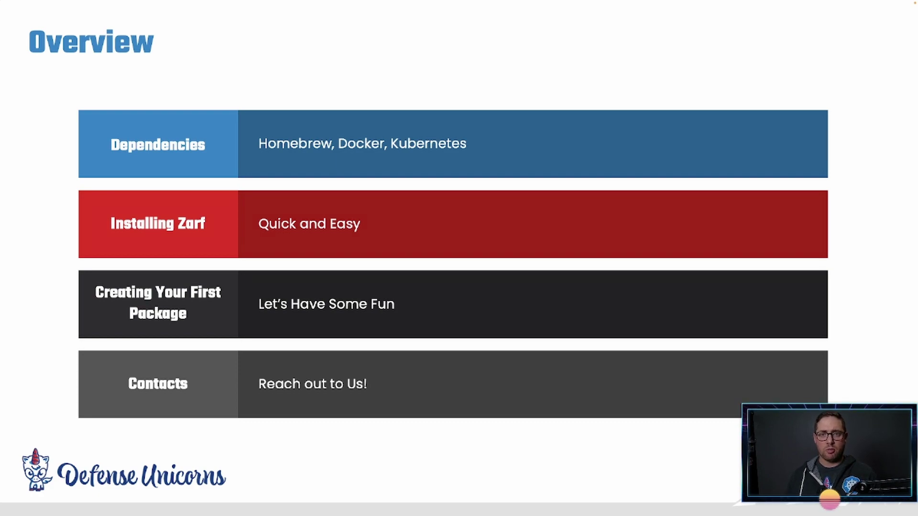
key(Right)
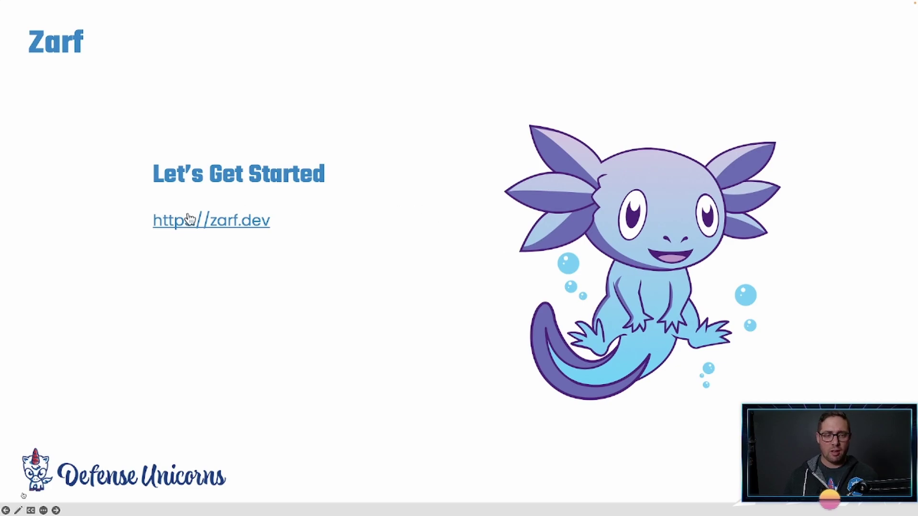
click(209, 220)
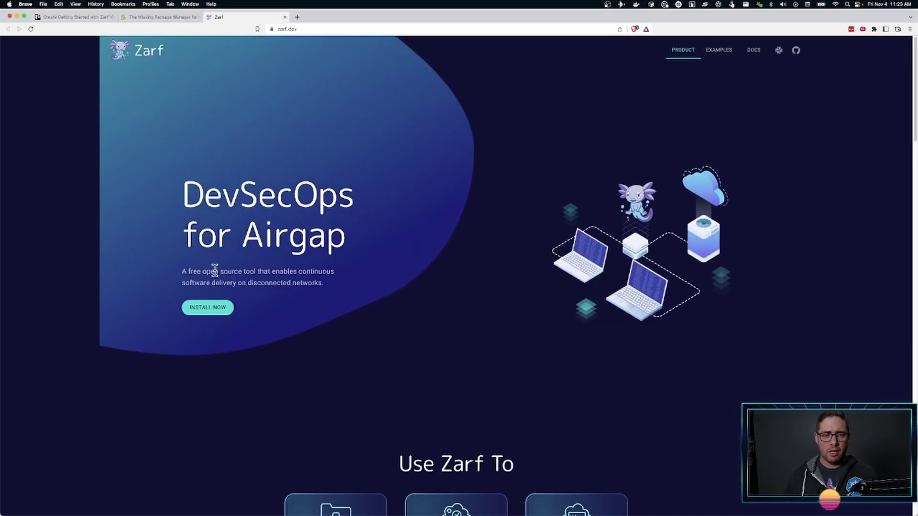
- Go to the Install Zarf page on zarf.dev, then view the Homebrew site (brew.sh) tab
click(215, 312)
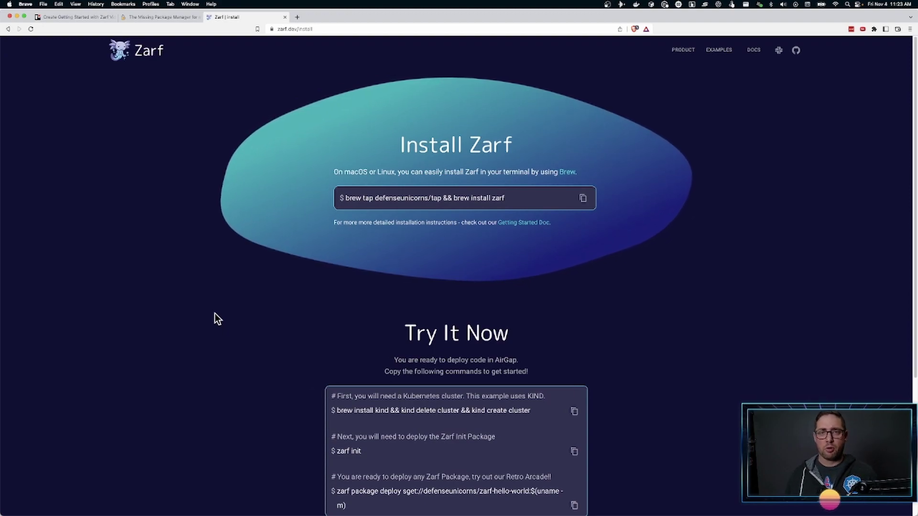
click(165, 19)
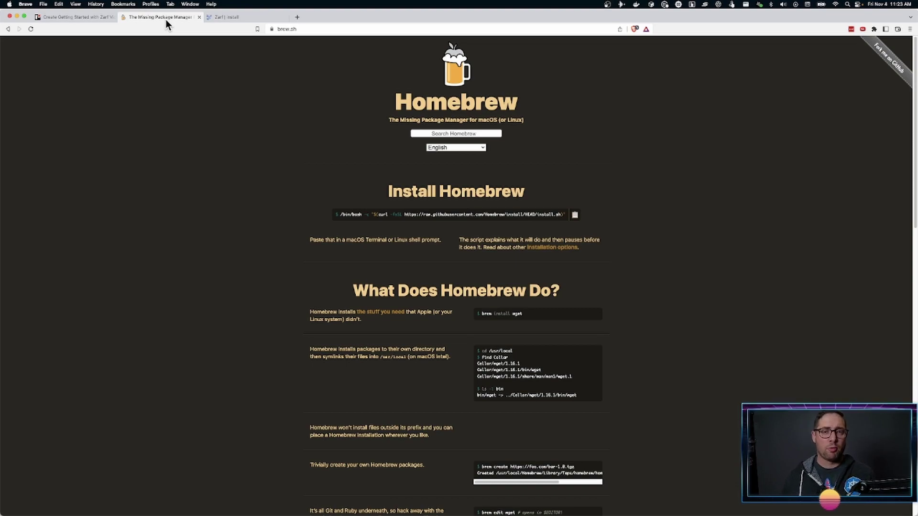
- Back on the Zarf install tab, copy 'brew tap defenseunicorns/tap && brew install zarf'
click(221, 17)
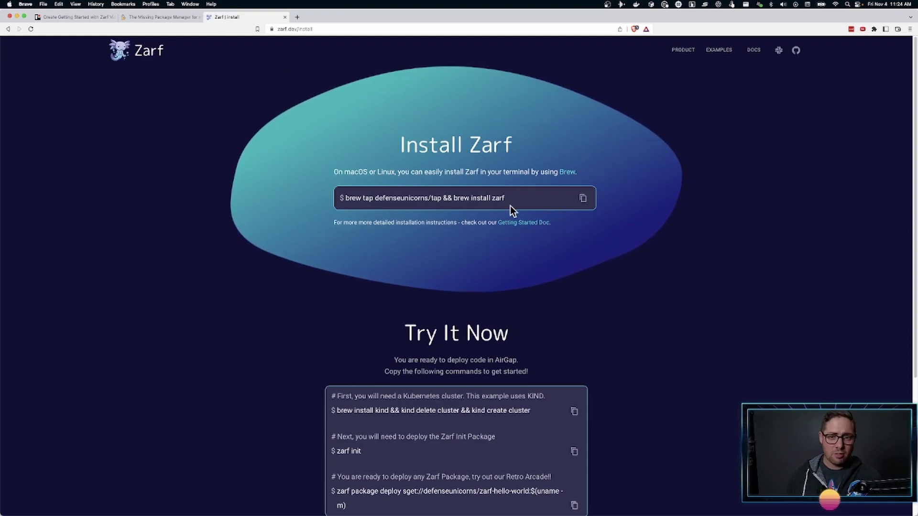
click(581, 204)
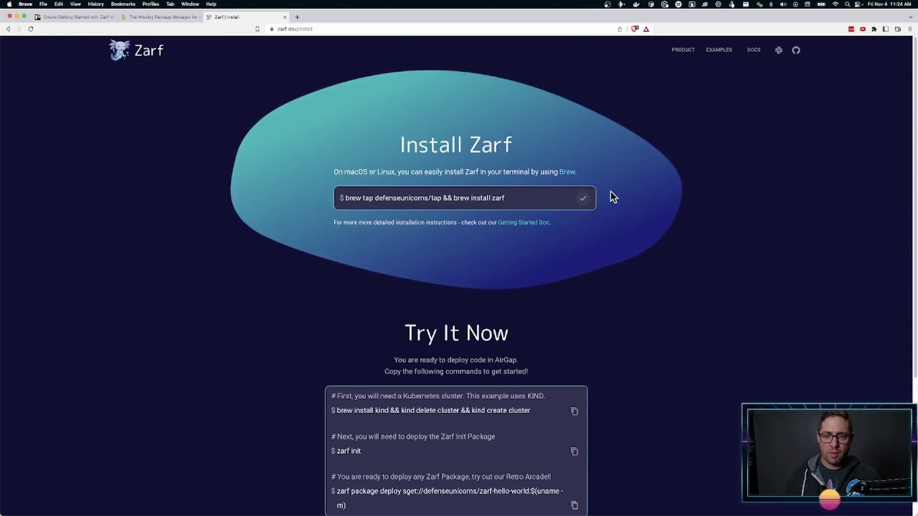
- Launch iTerm2, run the pasted brew command to install zarf 0.22.2, then clear the screen
key(super+space)
key(Return)
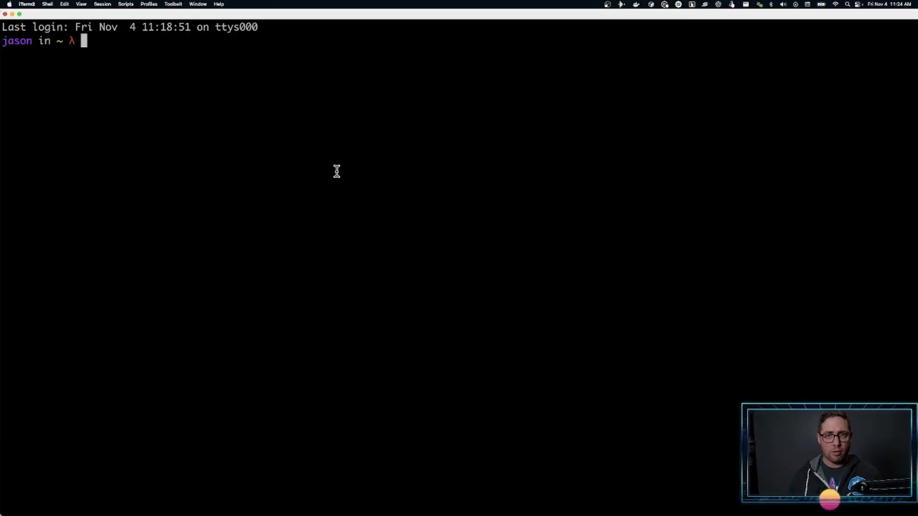
key(super+v)
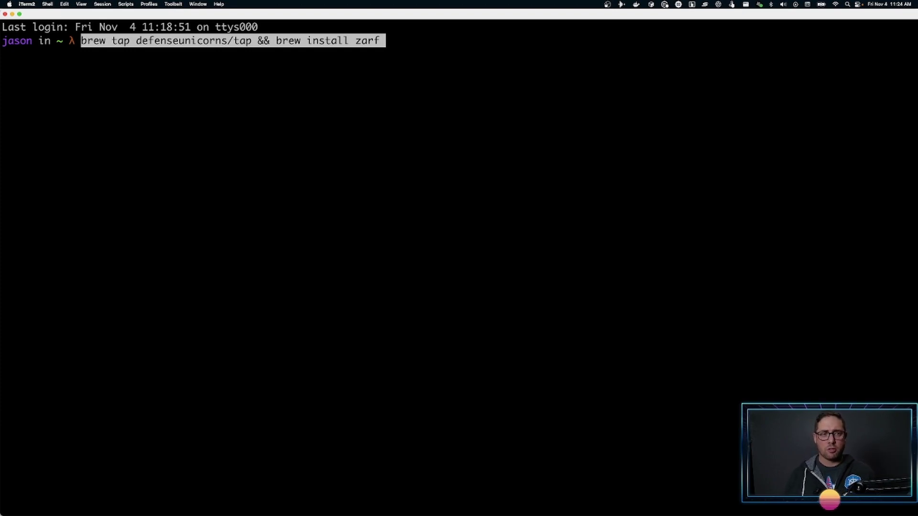
key(Return)
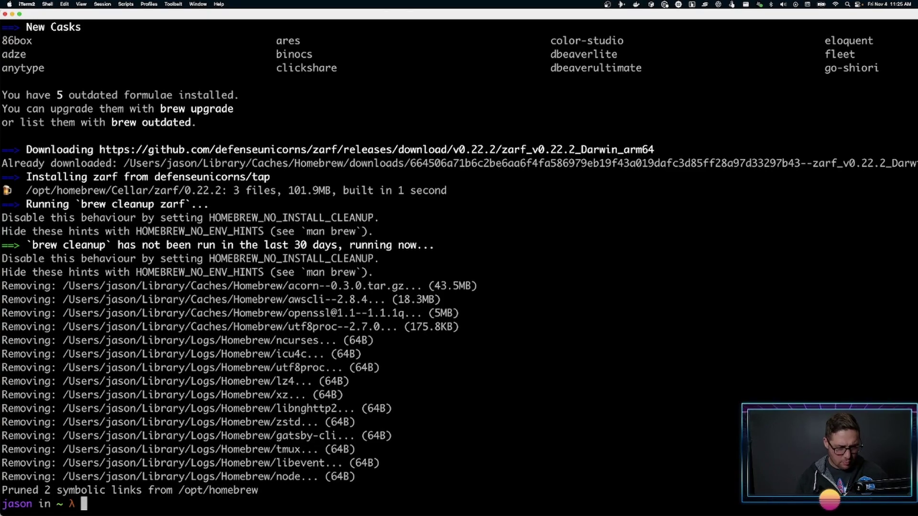
key(ctrl+l)
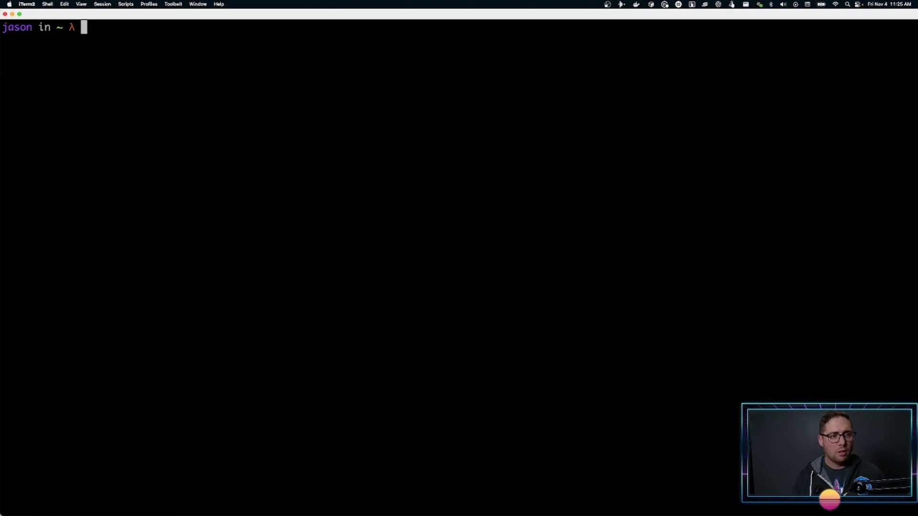
- Run 'zarf version' to confirm v0.22.2, clear the terminal, and switch back to the browser
text(zarf version)
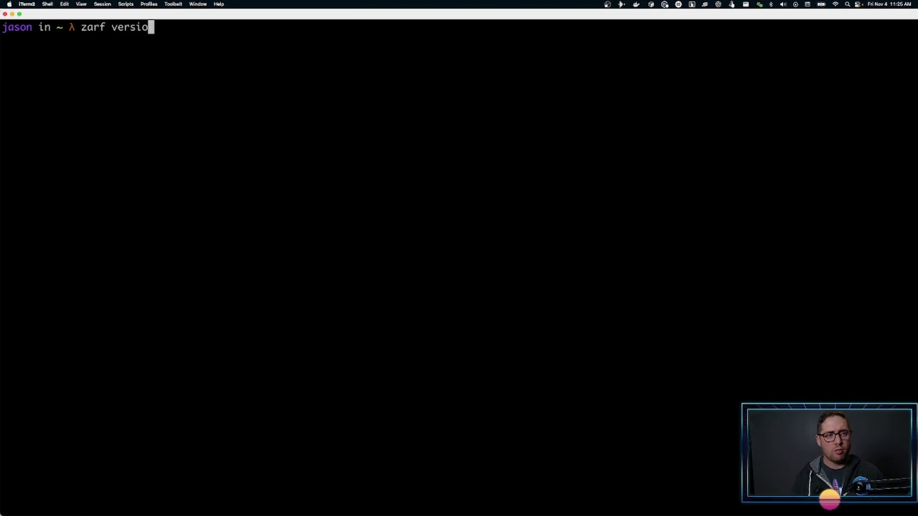
key(Return)
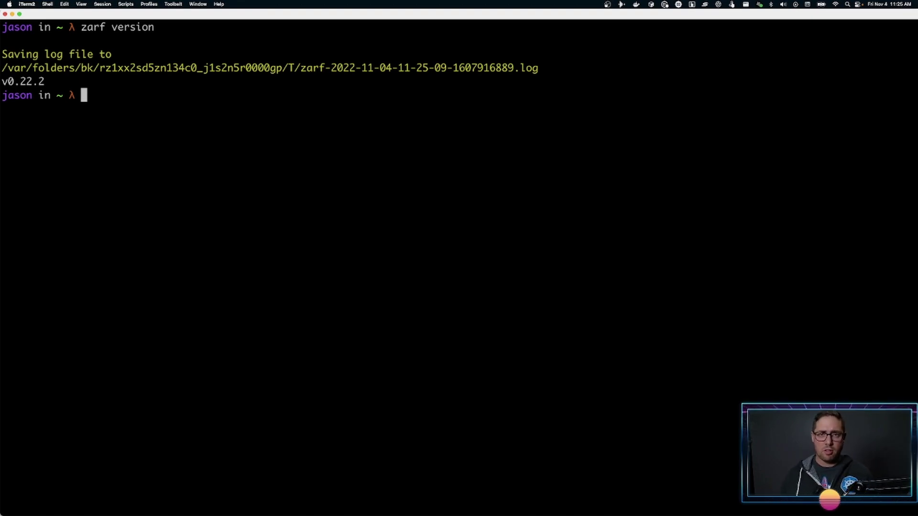
key(ctrl+l)
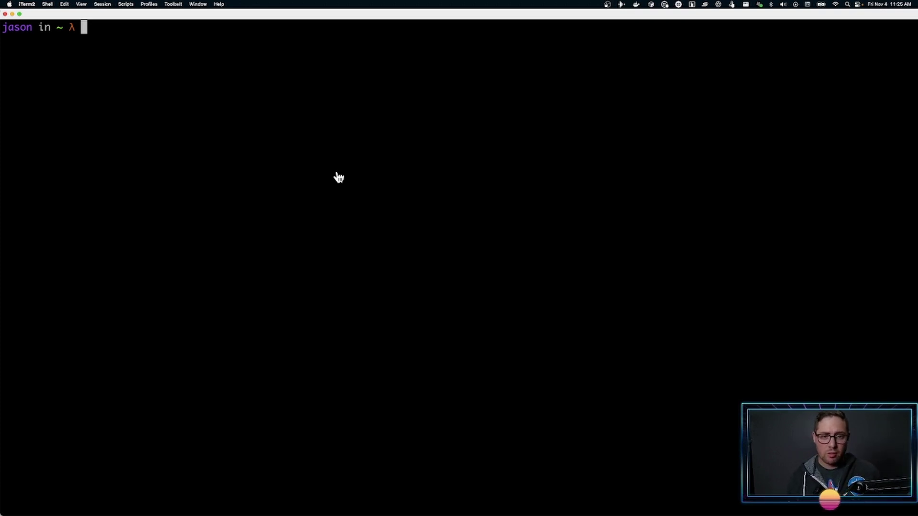
key(super+Tab)
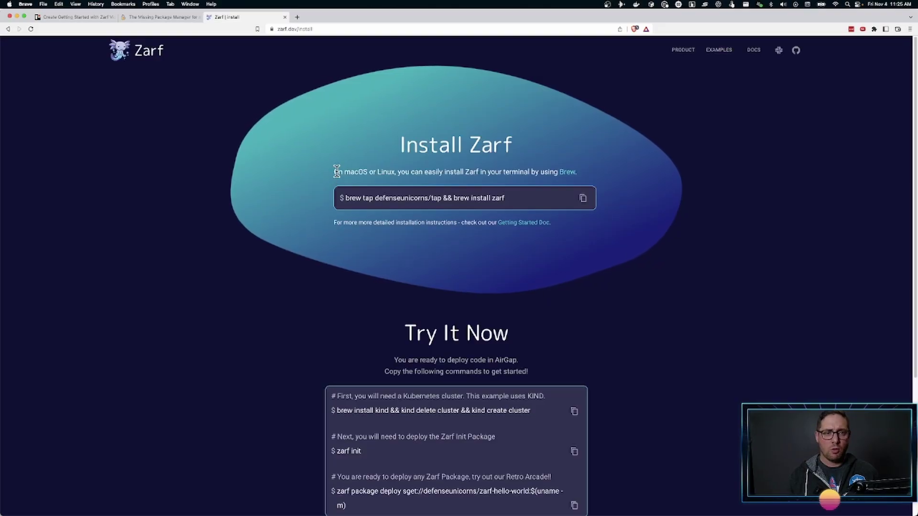
- Load docker.com in a new browser tab, then open another blank tab
key(super+t)
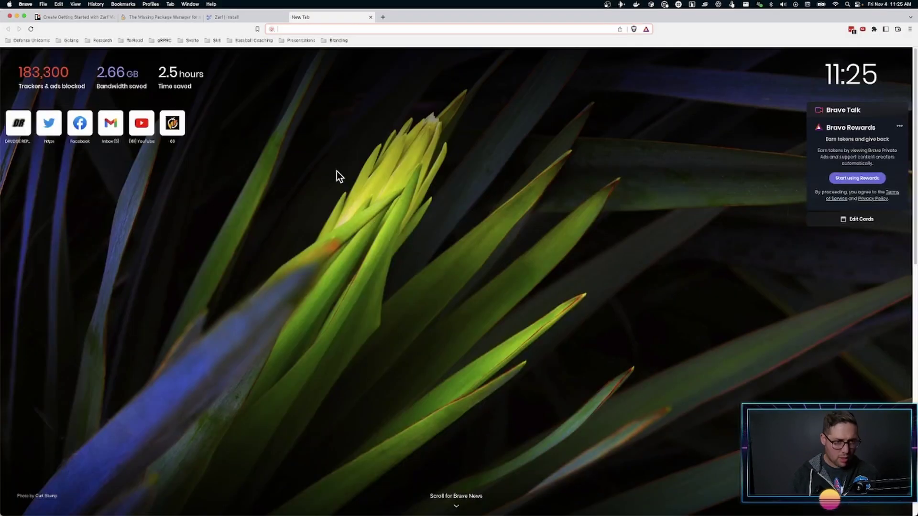
text(docker.com)
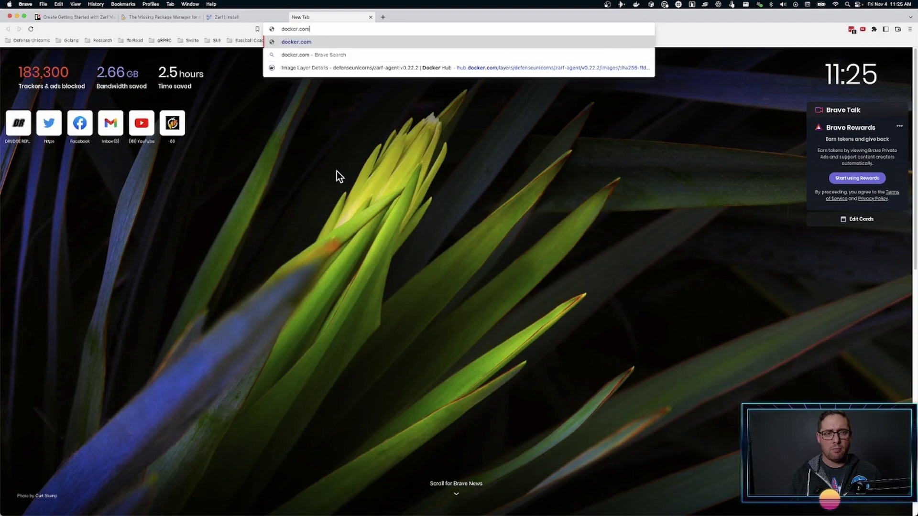
key(Return)
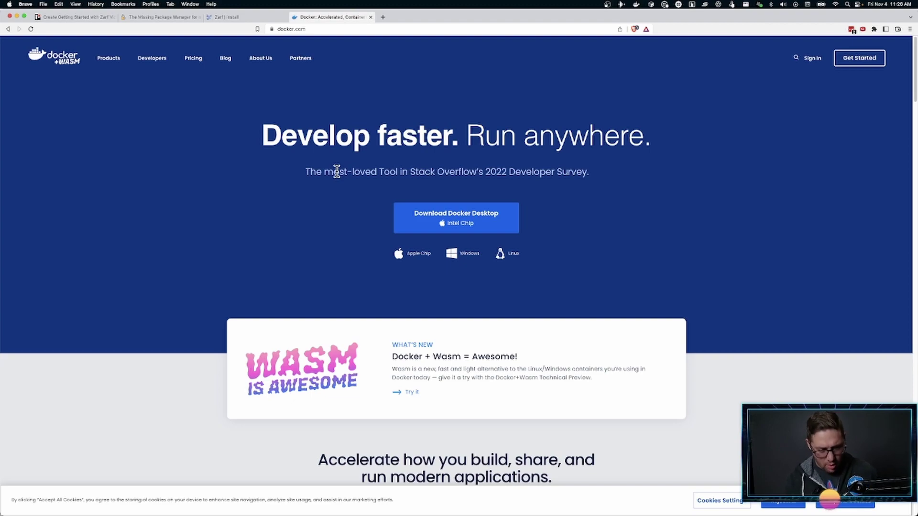
key(super+t)
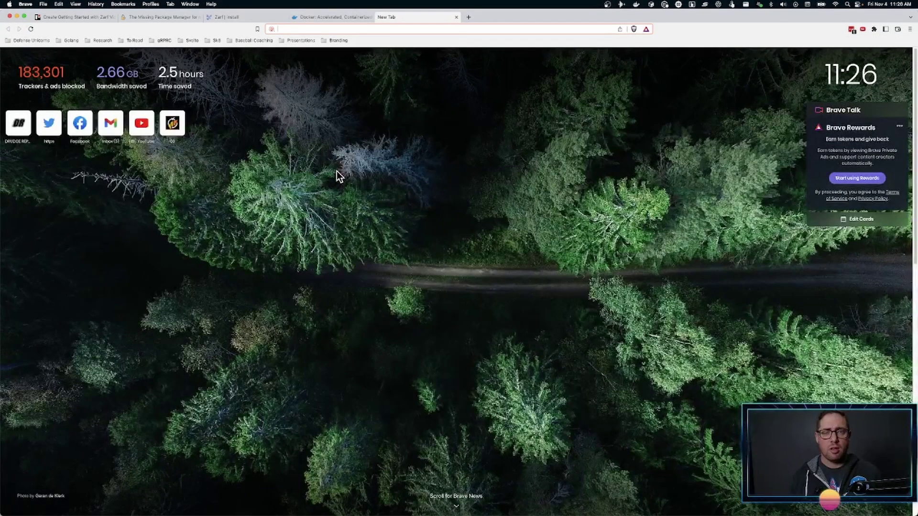
- Open the k3d documentation and k3s.io in separate browser tabs, then return to iTerm2
text(k3d.io)
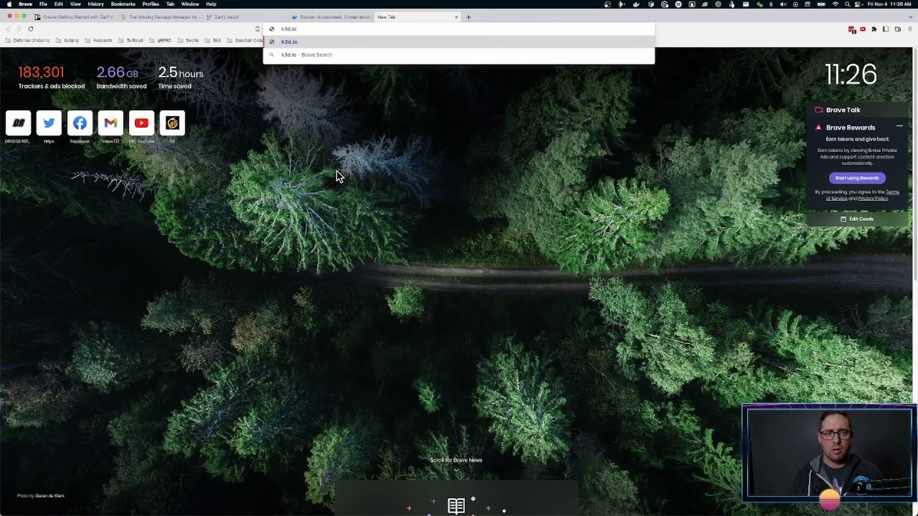
key(Return)
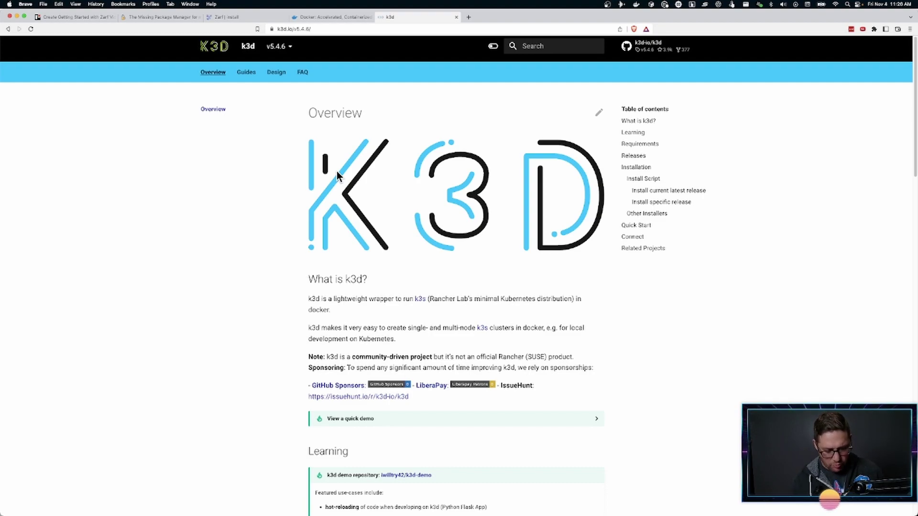
key(super+t)
text(k)
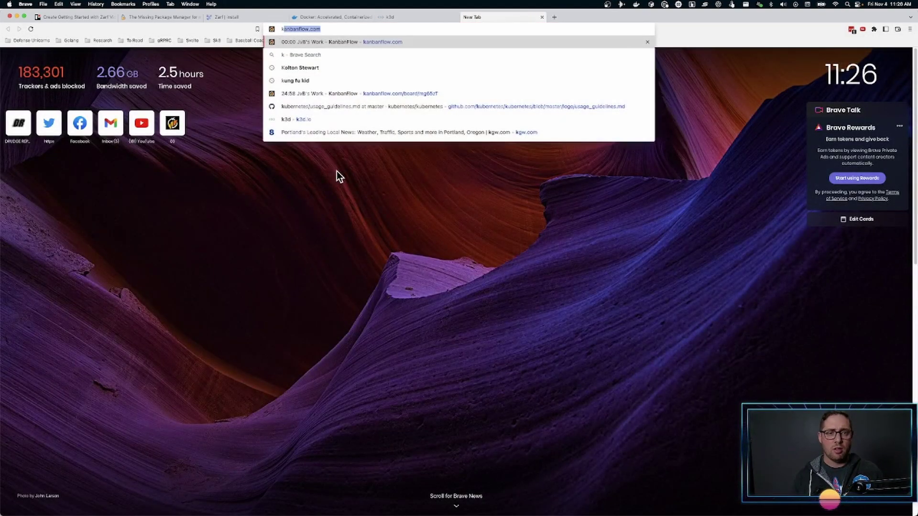
text(3s.io)
key(Return)
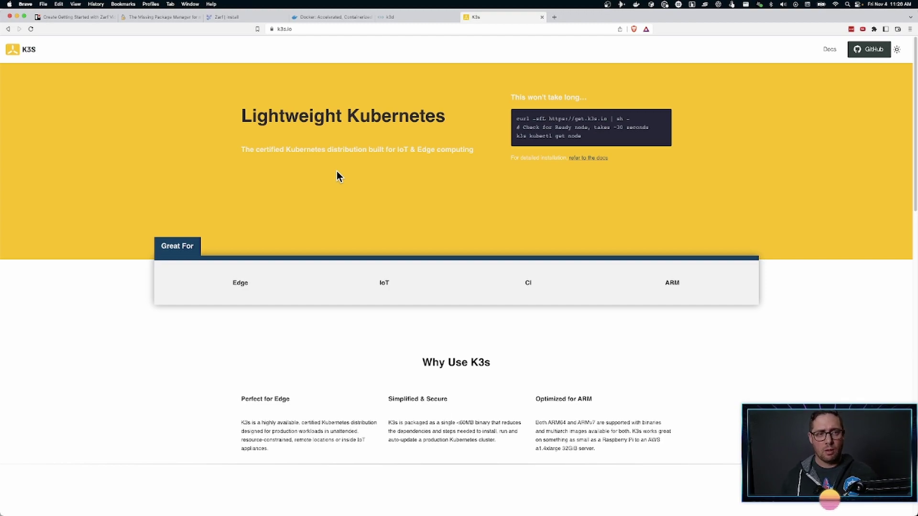
key(super+Tab)
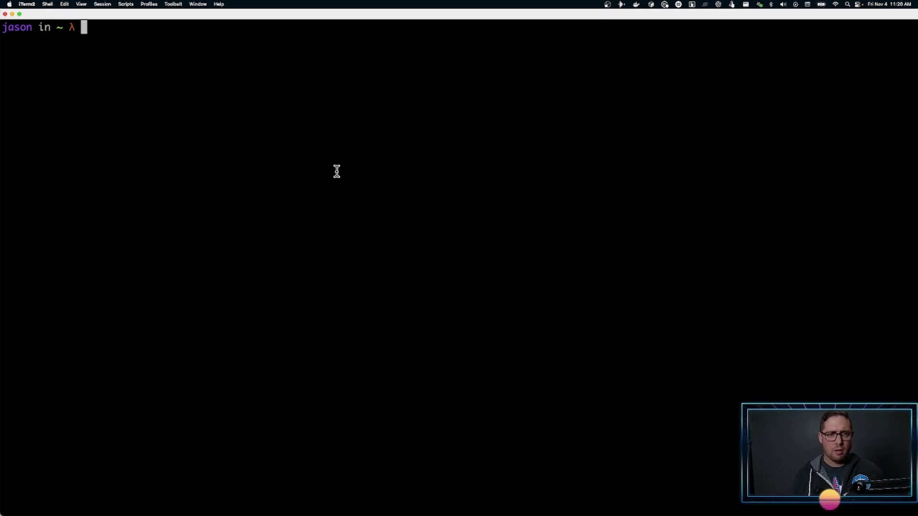
- Attempt 'k3d cluster create', then remove the existing k3s-default cluster with 'k3d cluster delete'
text(k3)
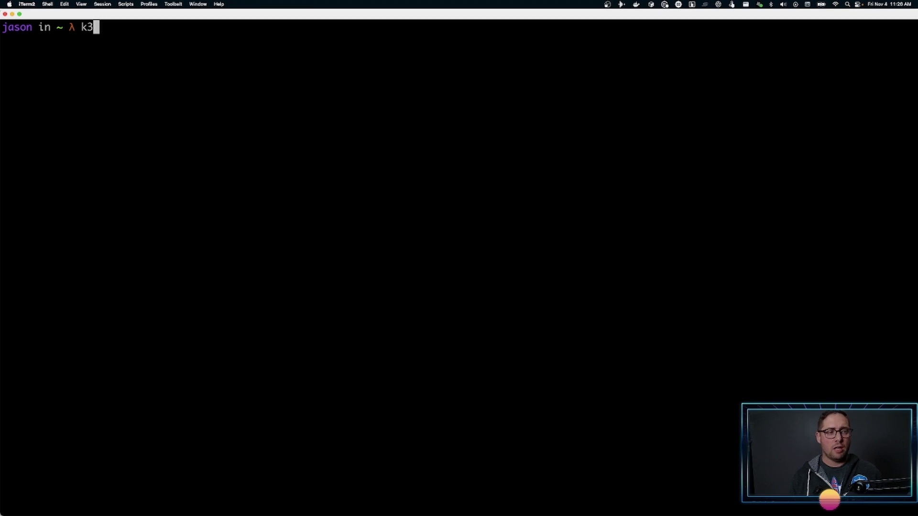
text(d cluster)
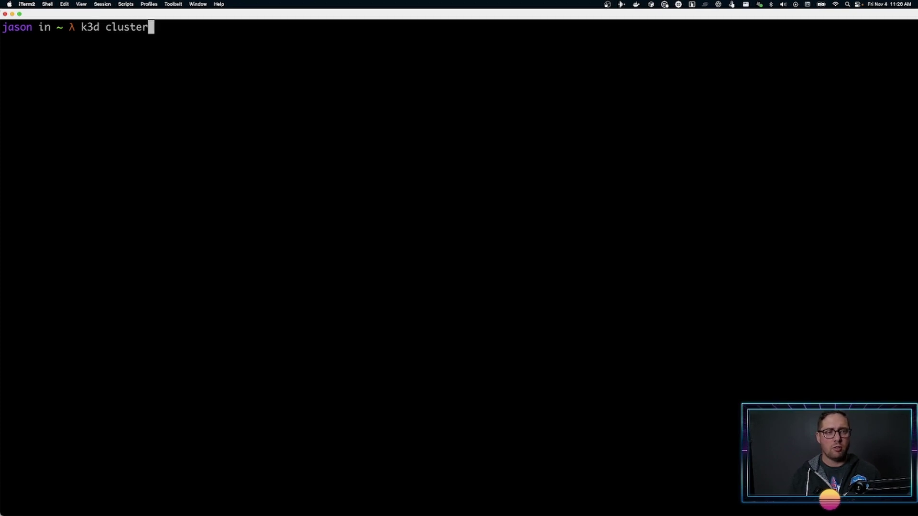
text( create)
key(Return)
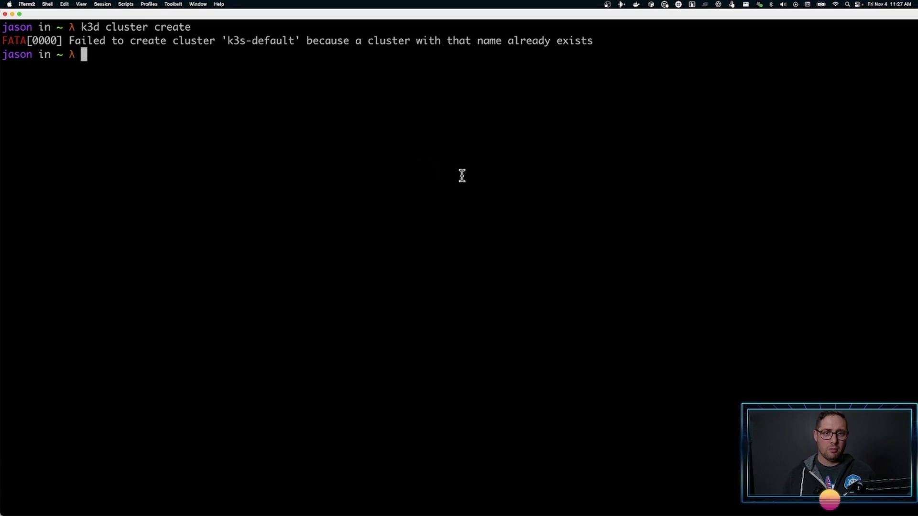
key(Up)
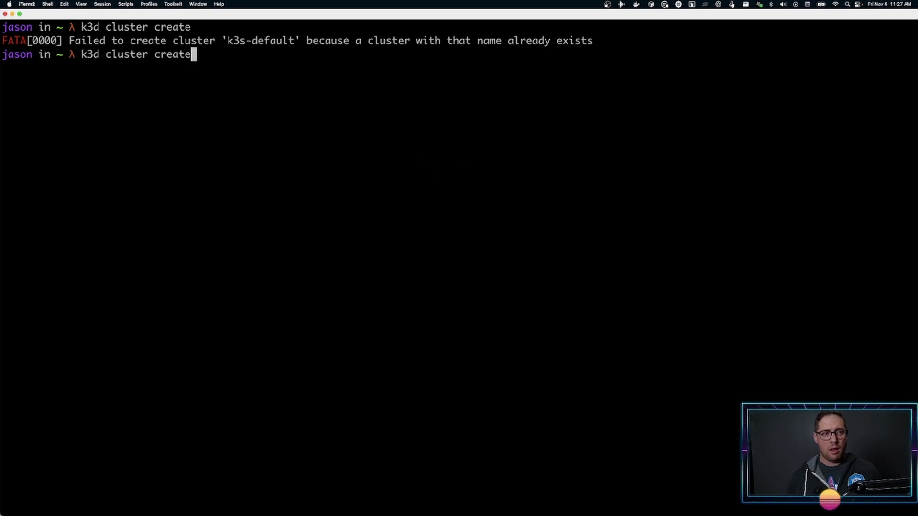
key(BackSpace)
key(BackSpace)
key(BackSpace)
key(BackSpace)
key(BackSpace)
key(BackSpace)
text(delte)
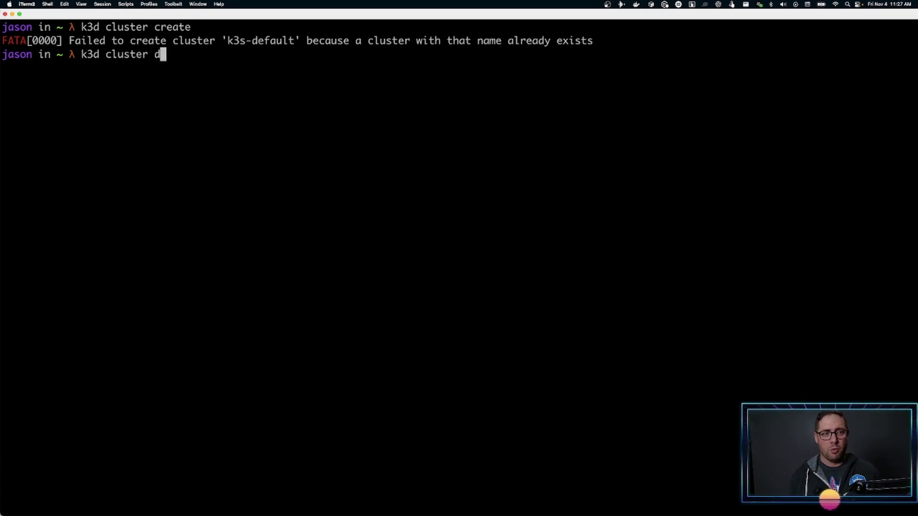
key(BackSpace)
key(BackSpace)
text(ete)
key(Return)
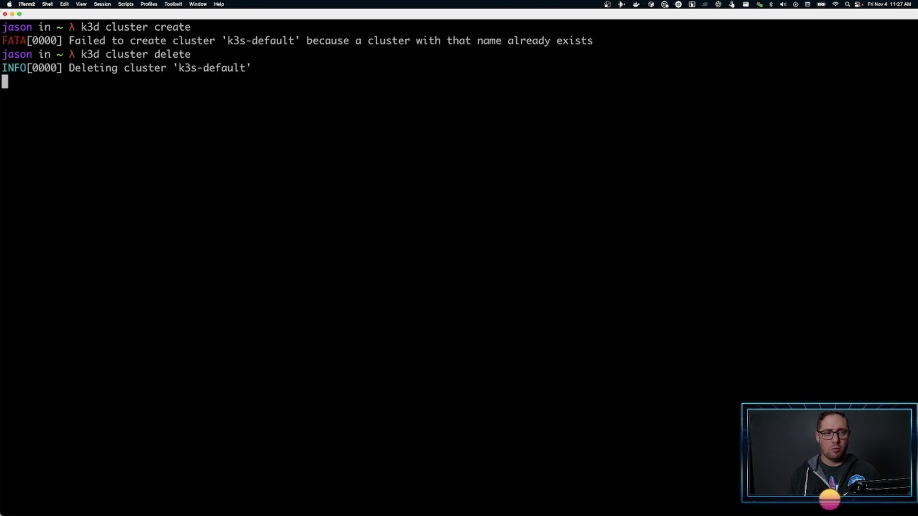
- Recreate the k3s-default cluster with 'k3d cluster create' and clear the terminal
key(Up)
key(Up)
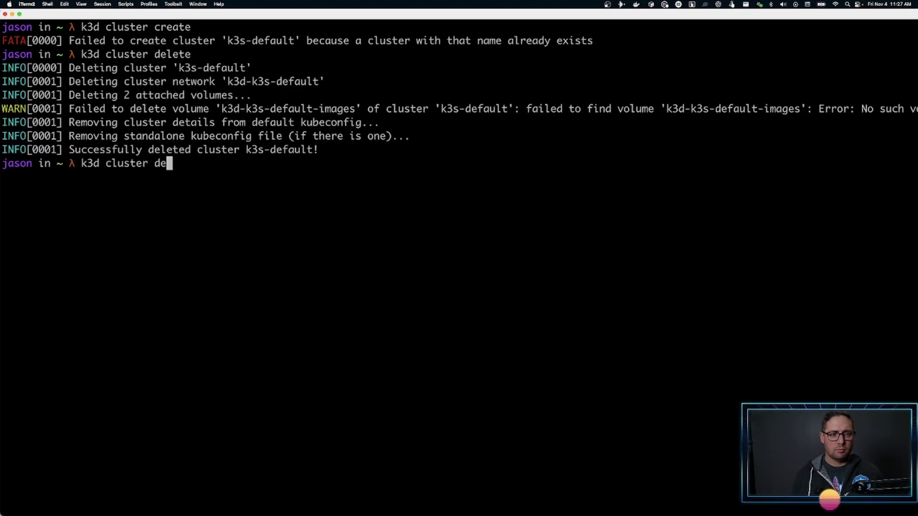
key(Return)
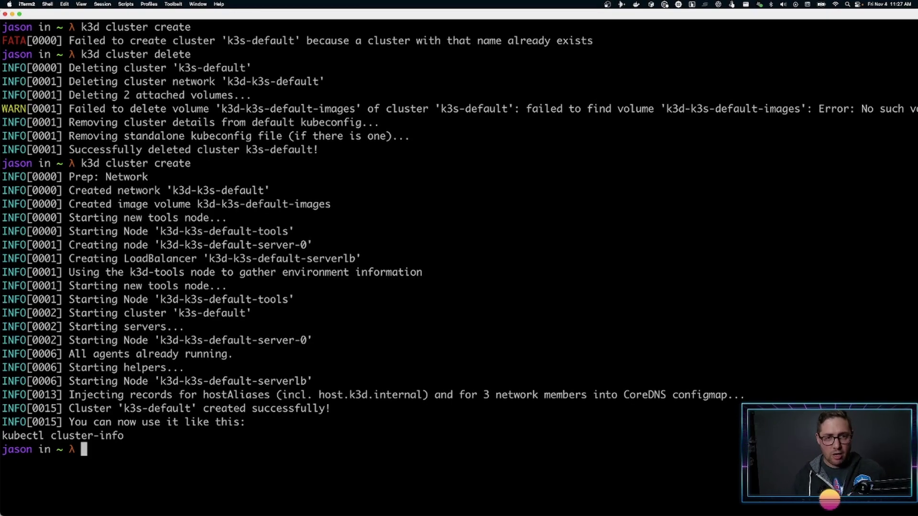
key(ctrl+l)
text(kube)
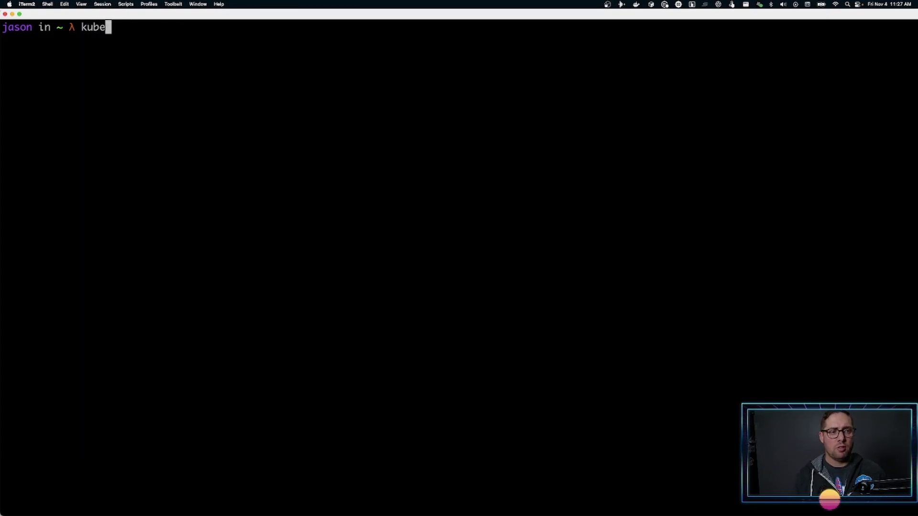
text(ctl get n)
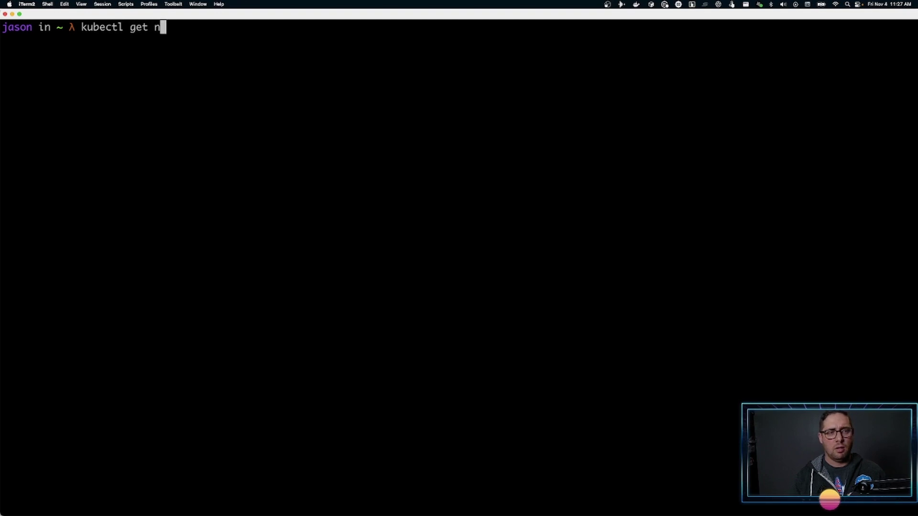
text(odes -oll)
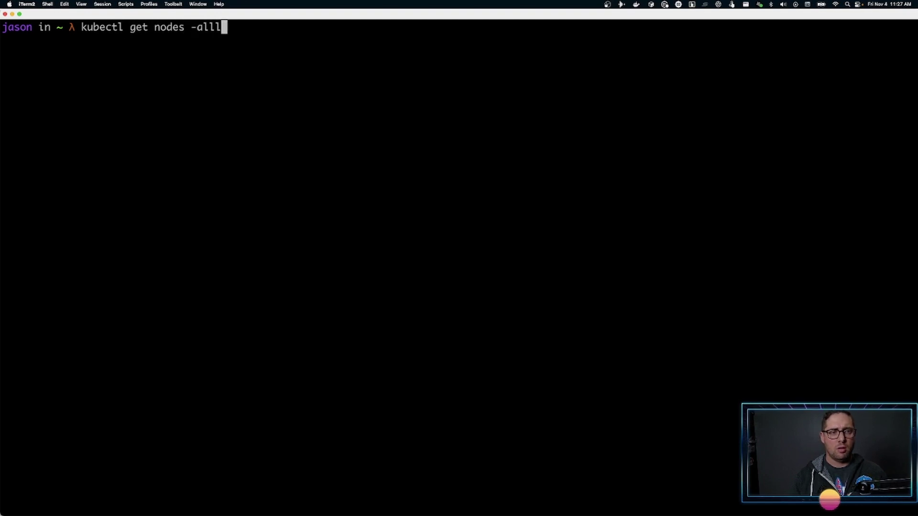
- Try 'kubectl get nodes', then install kubectl 1.25.3 with 'brew install kubectl'
key(BackSpace)
key(BackSpace)
key(BackSpace)
key(BackSpace)
key(Return)
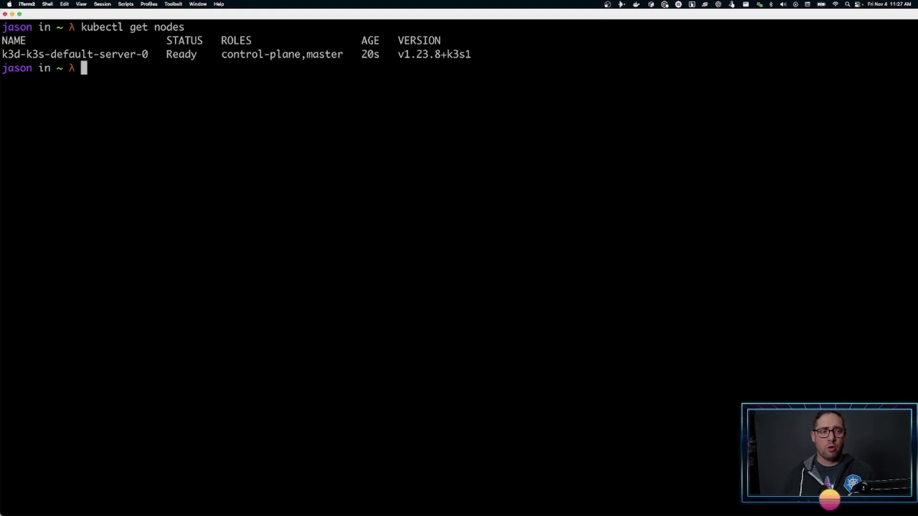
text(b)
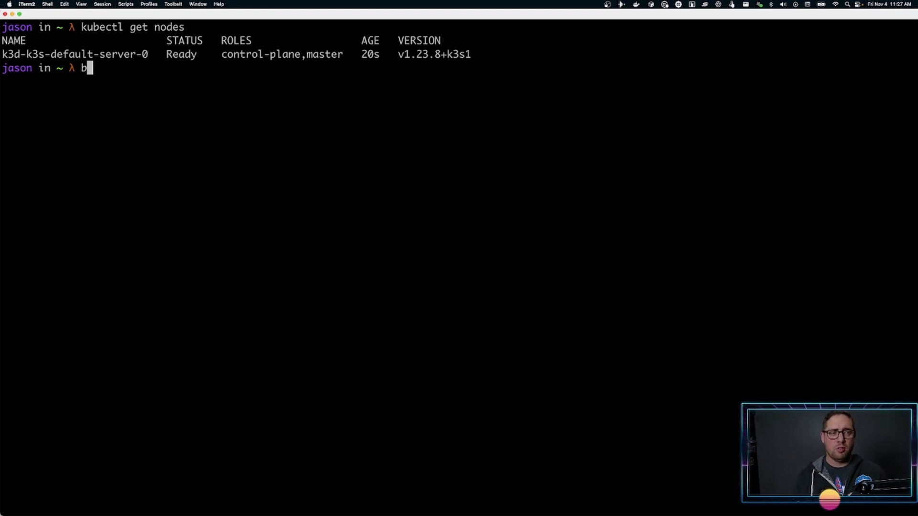
text(rew insta)
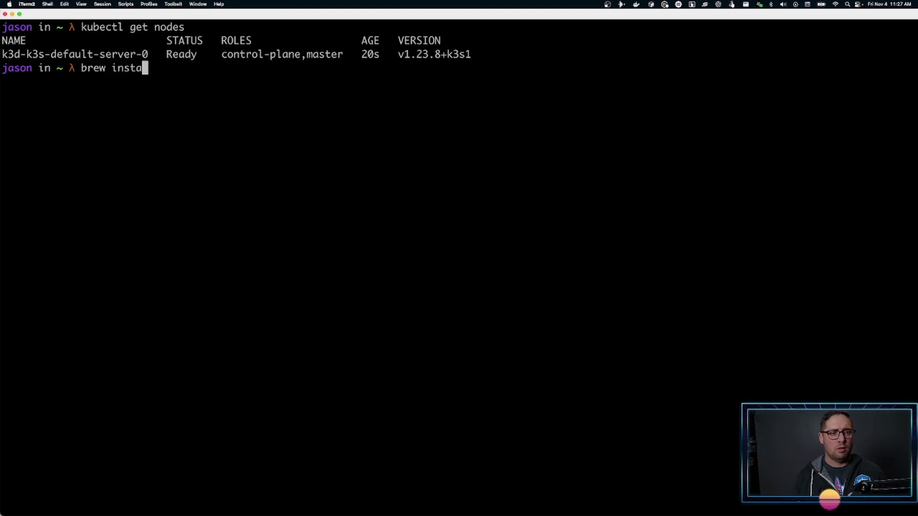
text(ll kubectl)
key(Return)
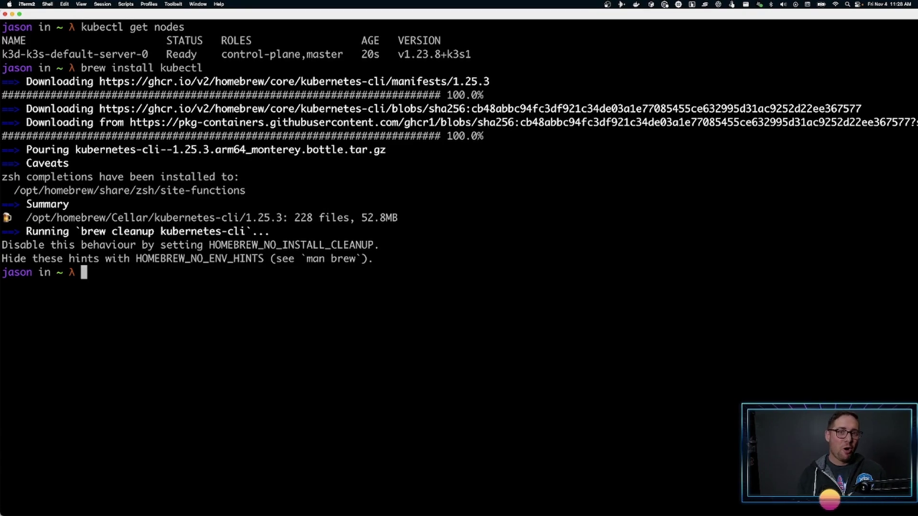
- Run 'kubectl get nodes' to confirm k3d-k3s-default-server-0 is Ready, then clear the screen
text(kubectl)
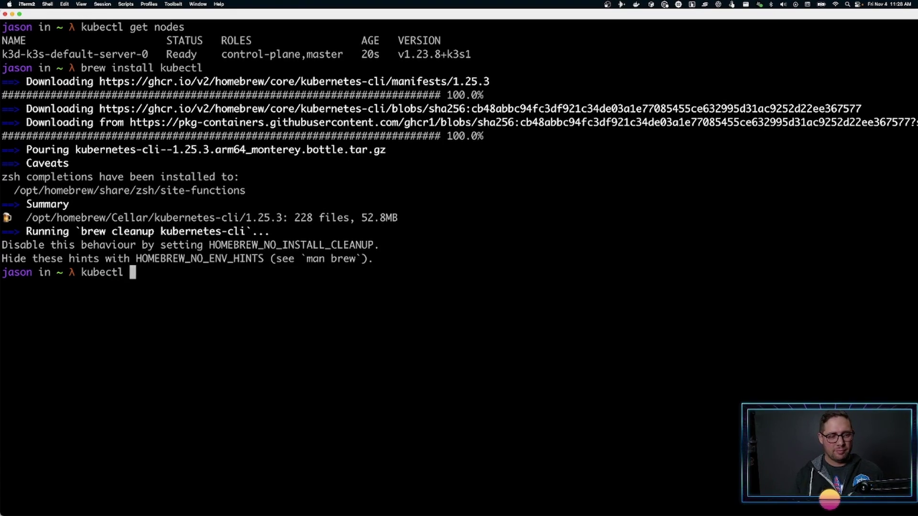
text(get nodes)
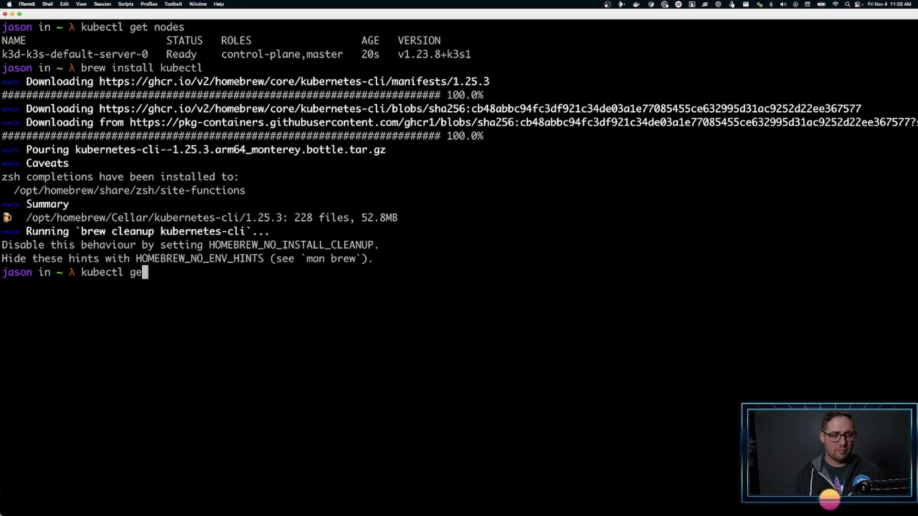
key(Return)
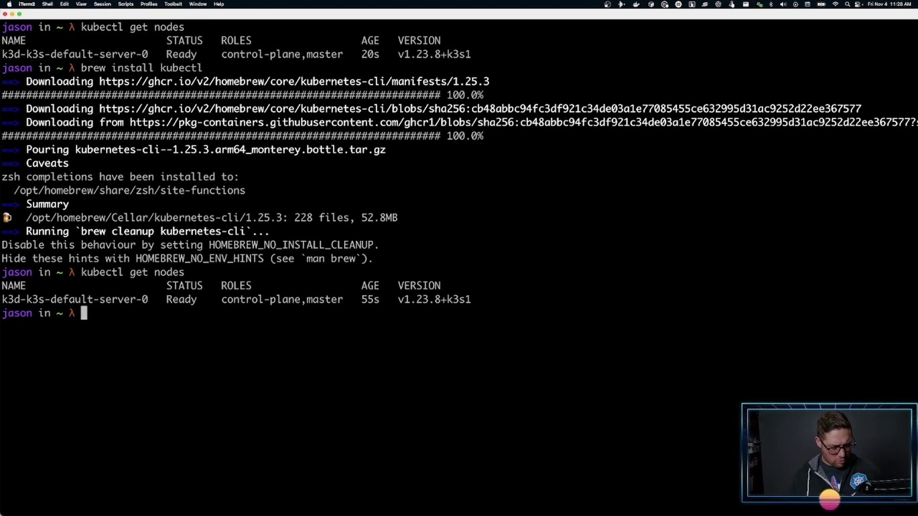
key(ctrl+l)
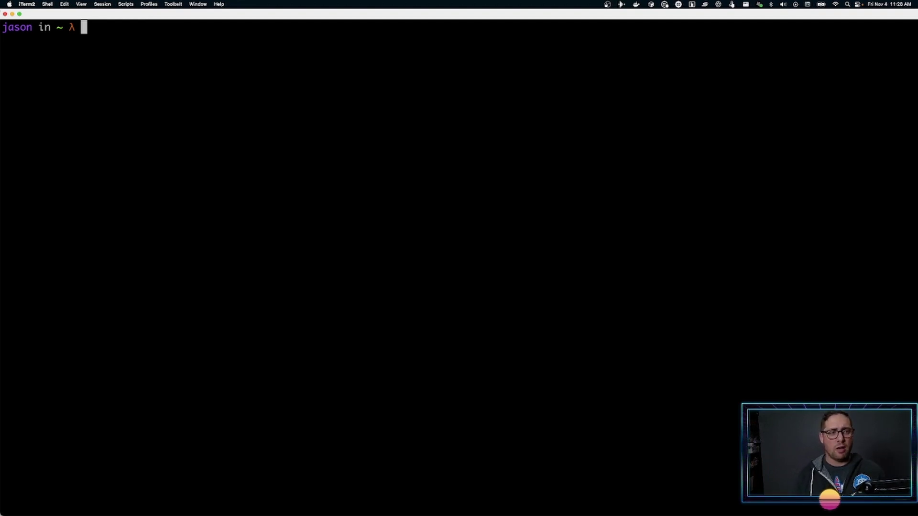
- Run 'zarf init' and scroll up through the zarf-init-arm64-v0.22.2 package YAML
text(zarf )
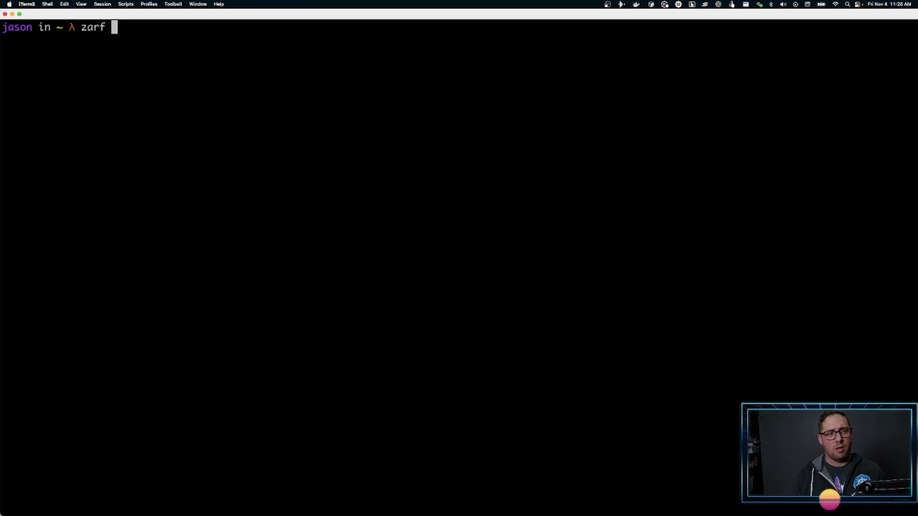
text(init)
key(Return)
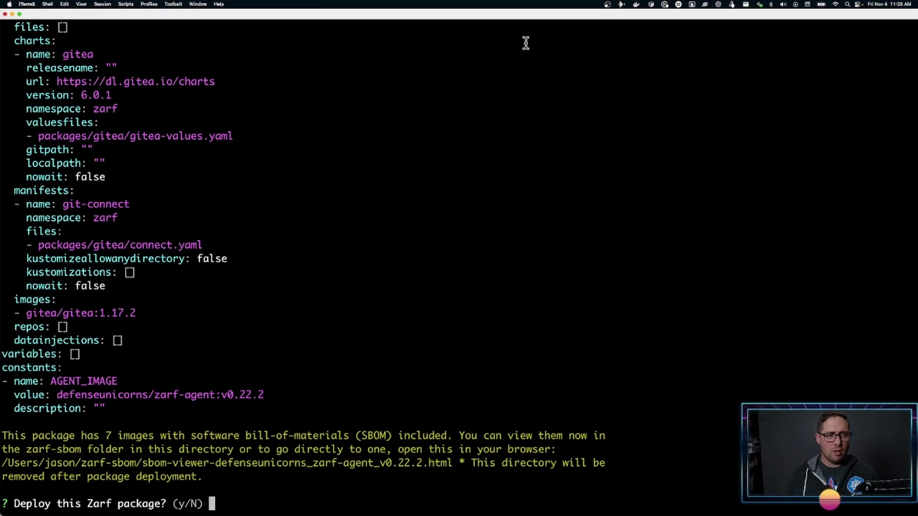
scroll(405, 280, up, 12)
scroll(404, 280, up, 15)
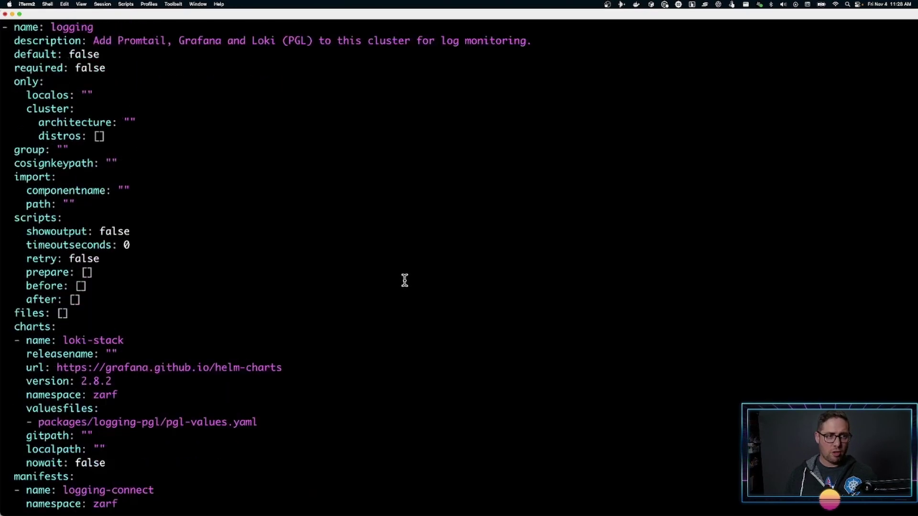
scroll(405, 280, up, 15)
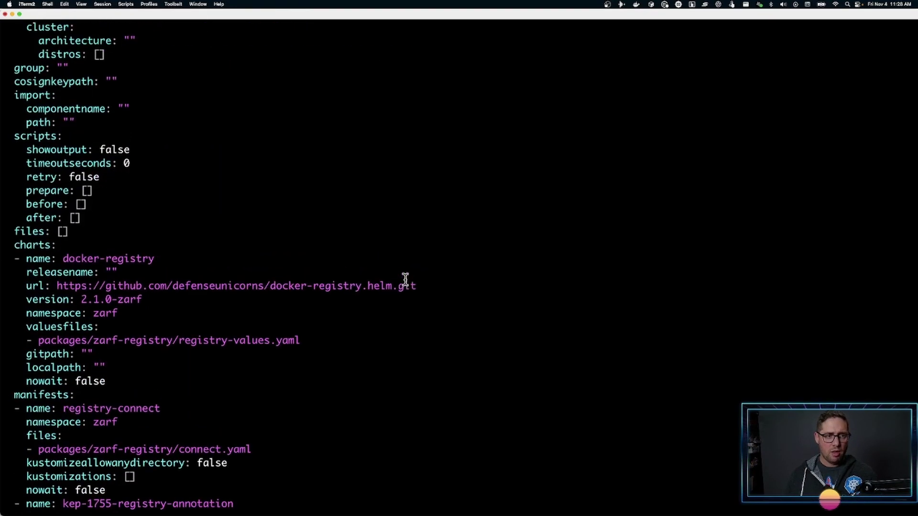
scroll(410, 280, up, 10)
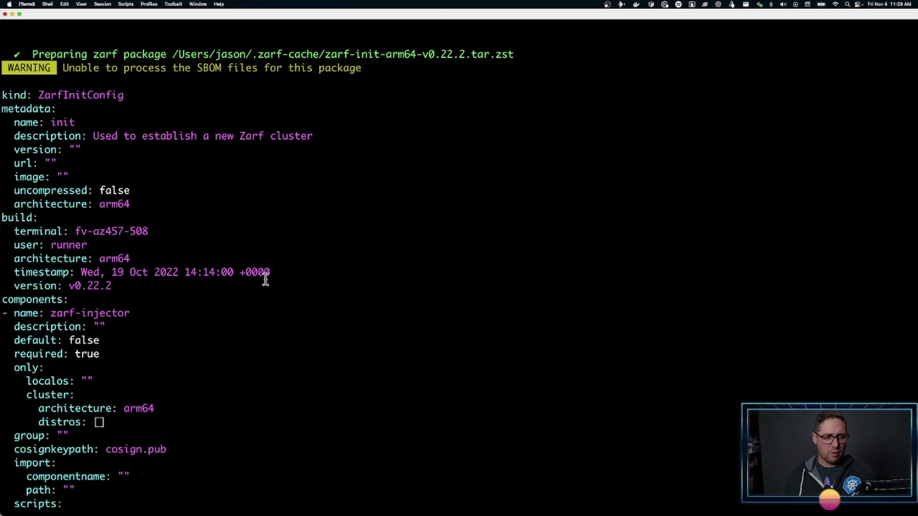
- Read past the init package's logging and git-server components and AGENT_IMAGE constant to the deploy prompt
scroll(267, 276, down, 3)
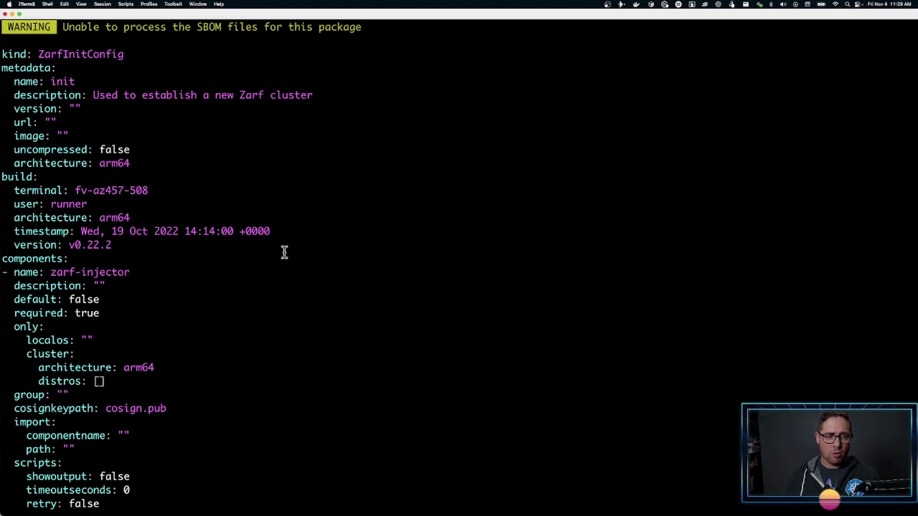
scroll(213, 270, down, 3)
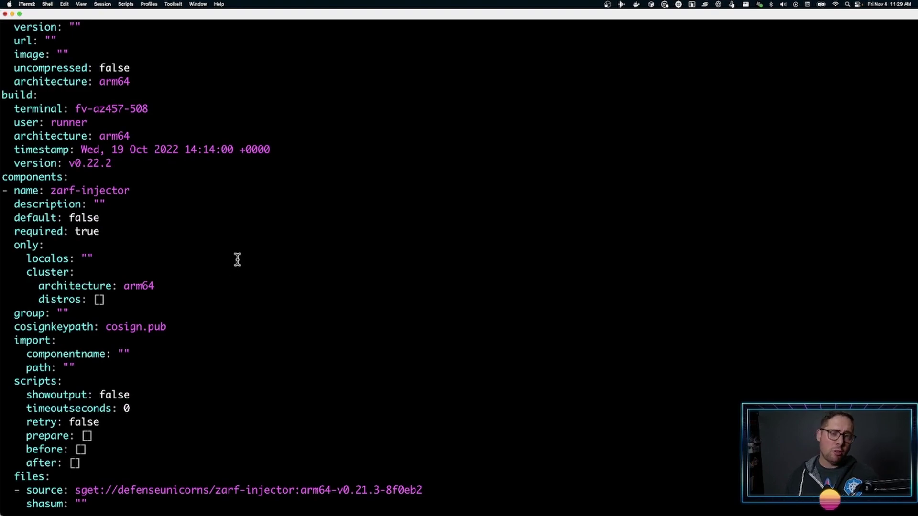
scroll(238, 259, down, 9)
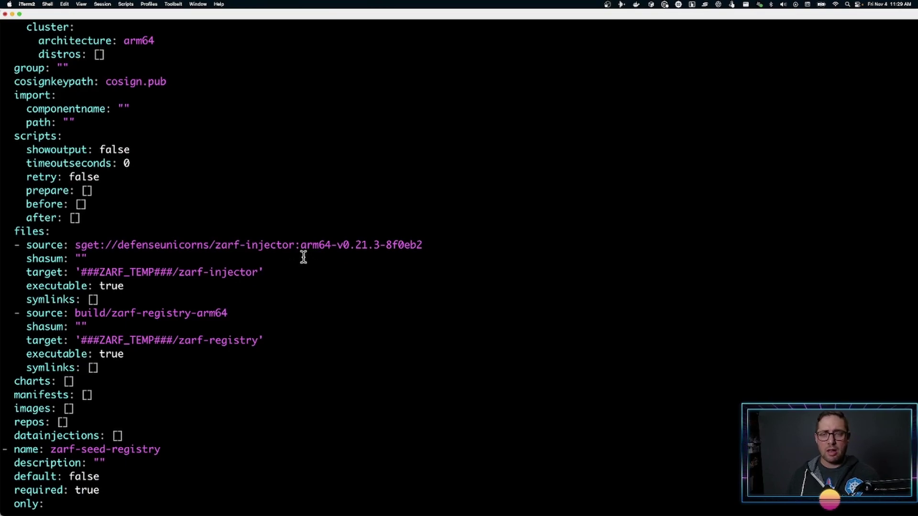
scroll(303, 257, down, 8)
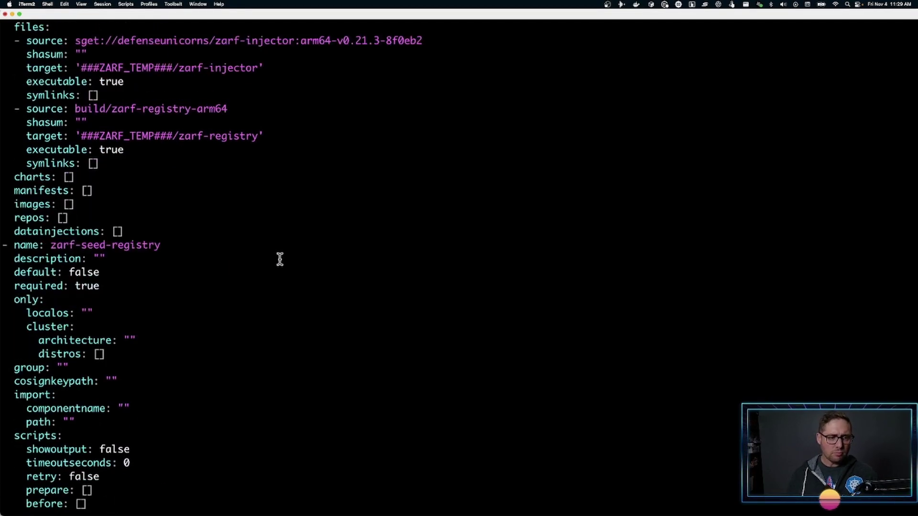
scroll(279, 256, down, 6)
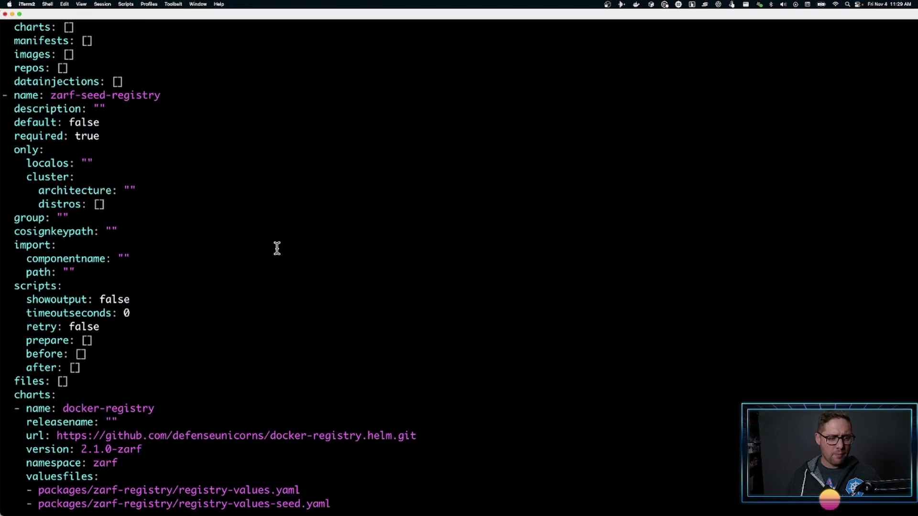
scroll(277, 248, down, 8)
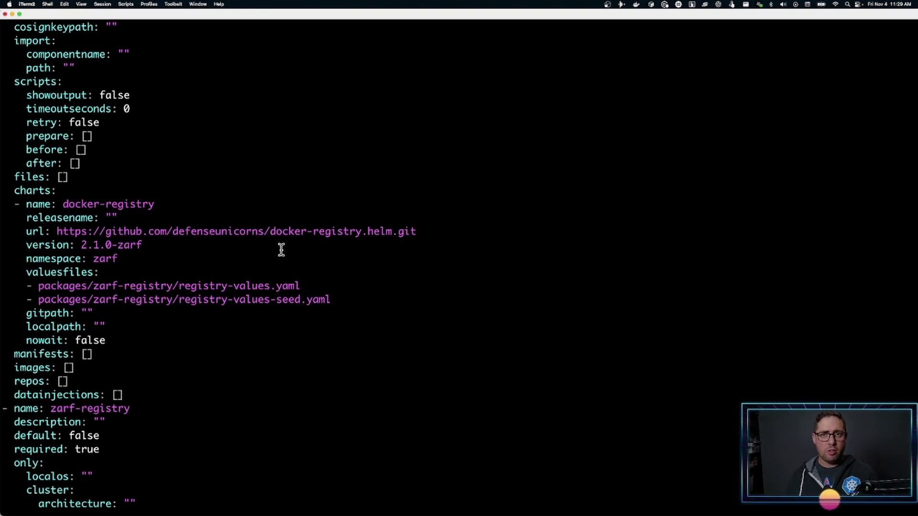
scroll(281, 248, down, 5)
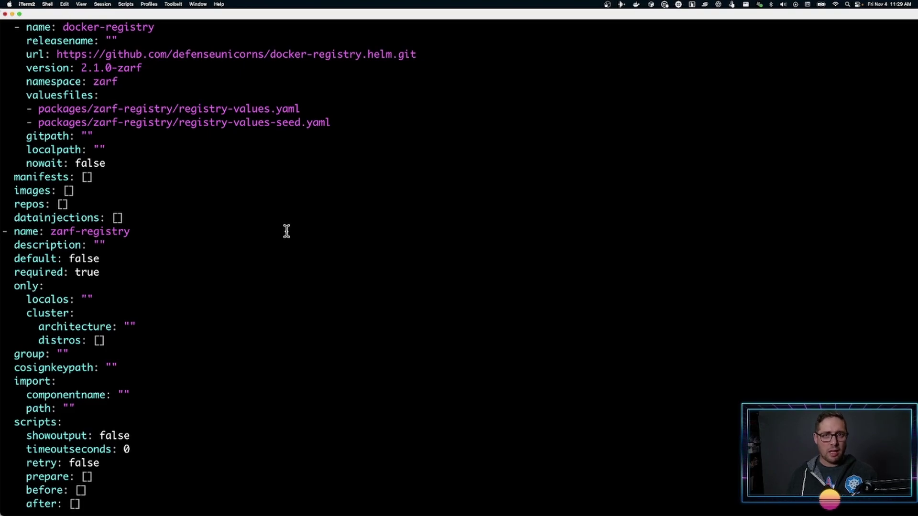
scroll(282, 231, down, 12)
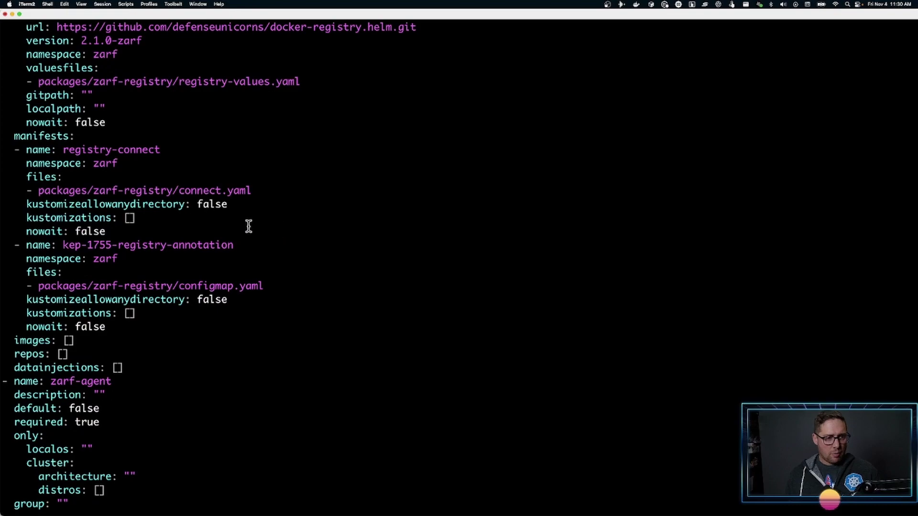
scroll(249, 198, down, 3)
scroll(249, 198, down, 10)
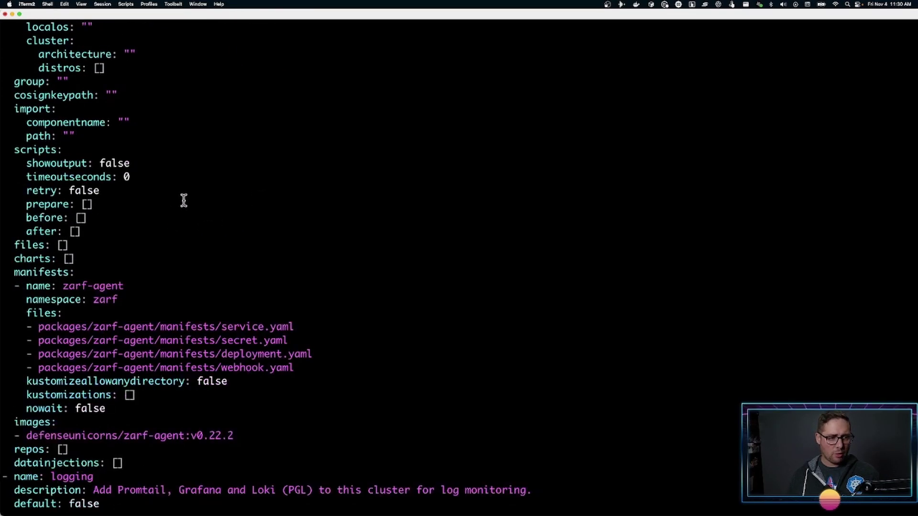
scroll(208, 174, down, 5)
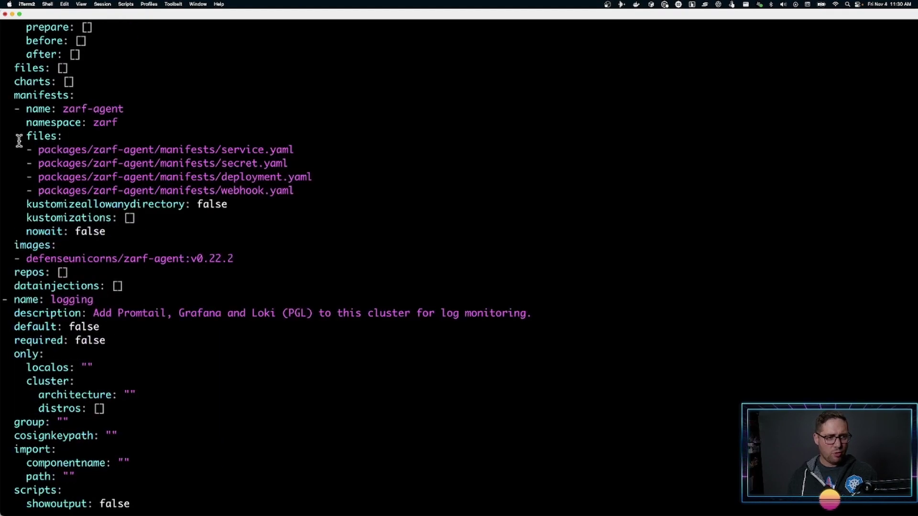
scroll(202, 158, down, 12)
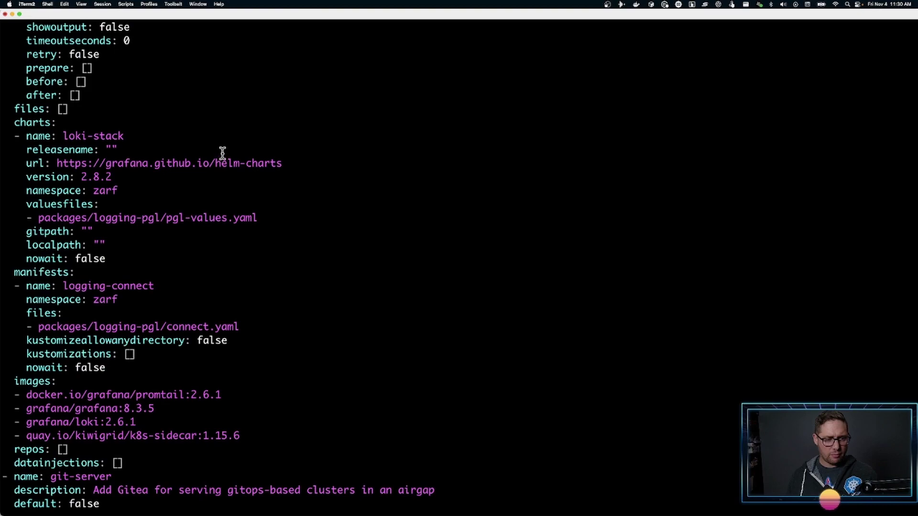
scroll(215, 154, down, 4)
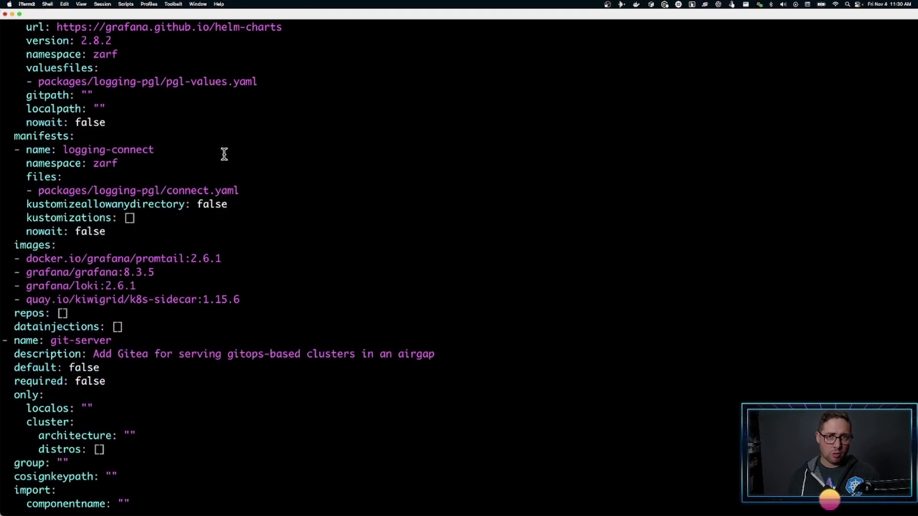
scroll(225, 154, down, 10)
scroll(226, 156, down, 5)
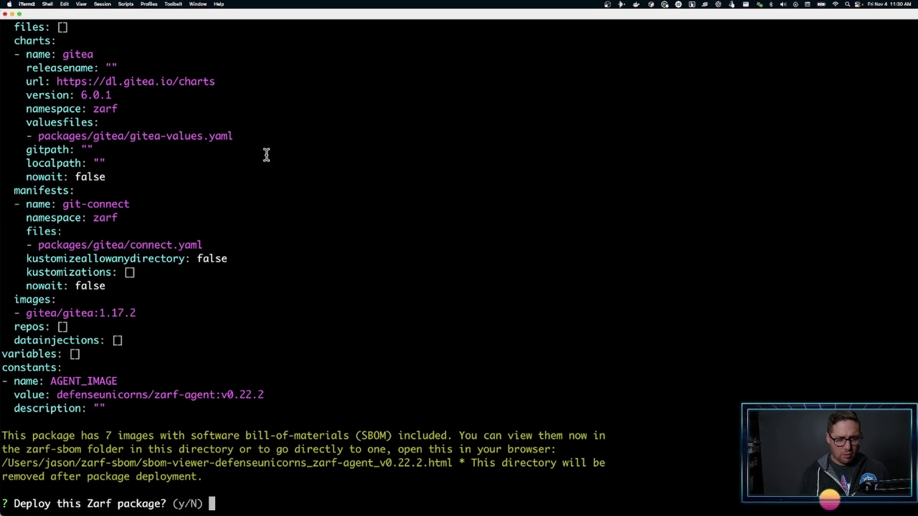
- Deploy the init package with logging (y) and without git-server (n), then clear the terminal
text(y)
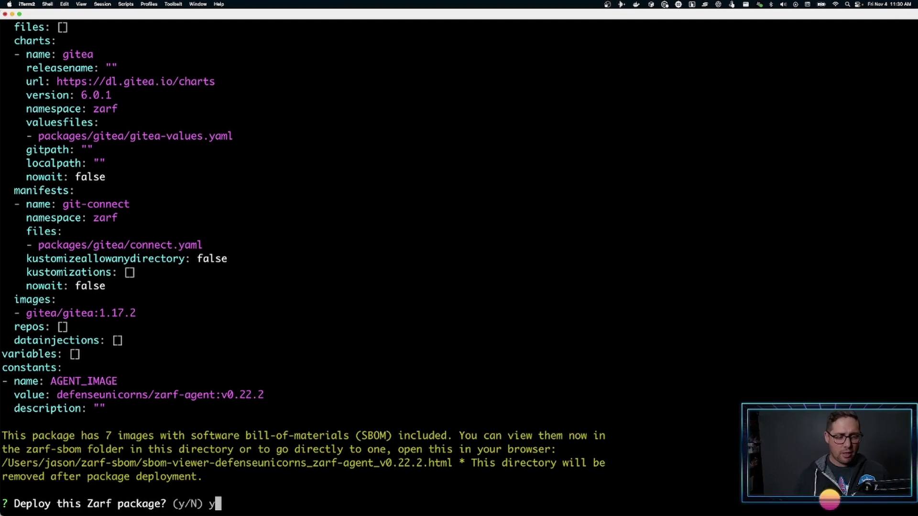
key(Return)
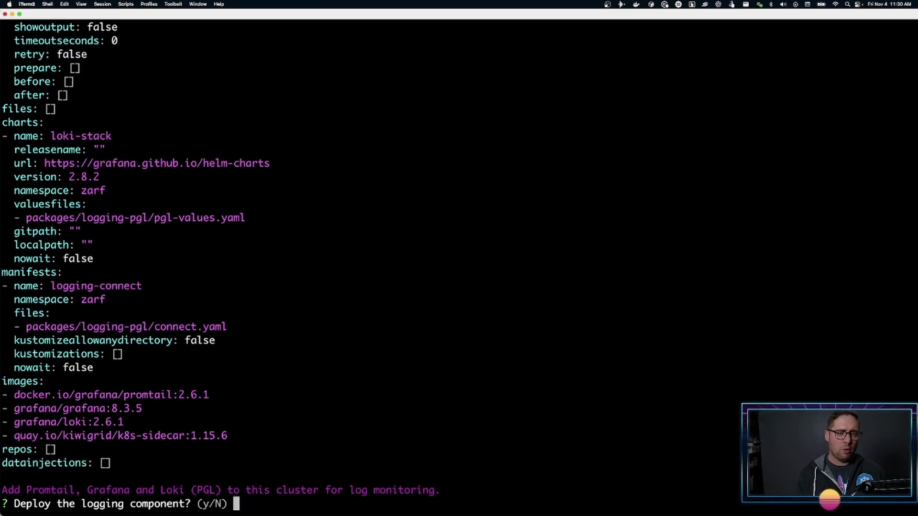
text(y)
key(Return)
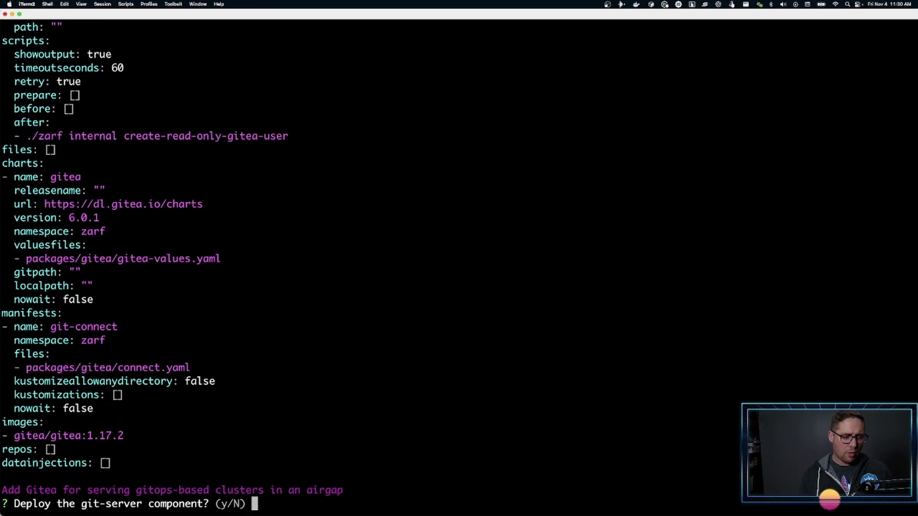
text(n)
key(Return)
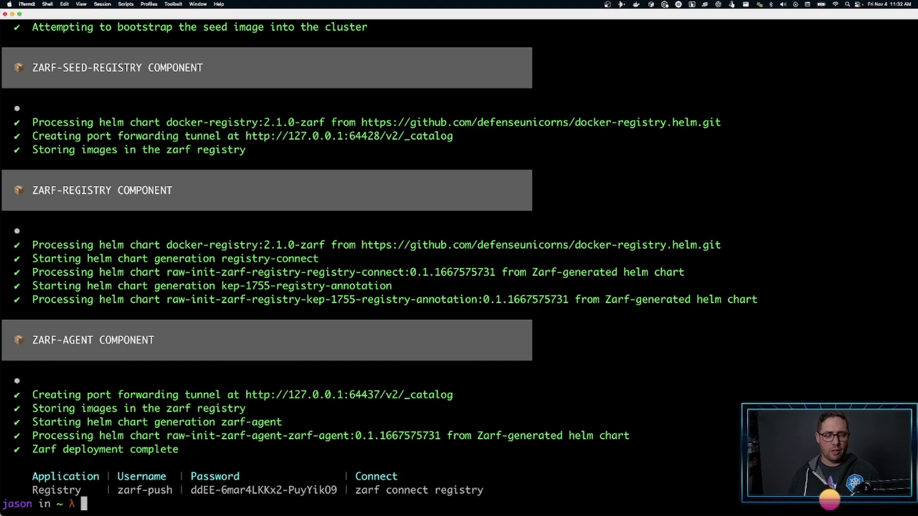
key(ctrl+l)
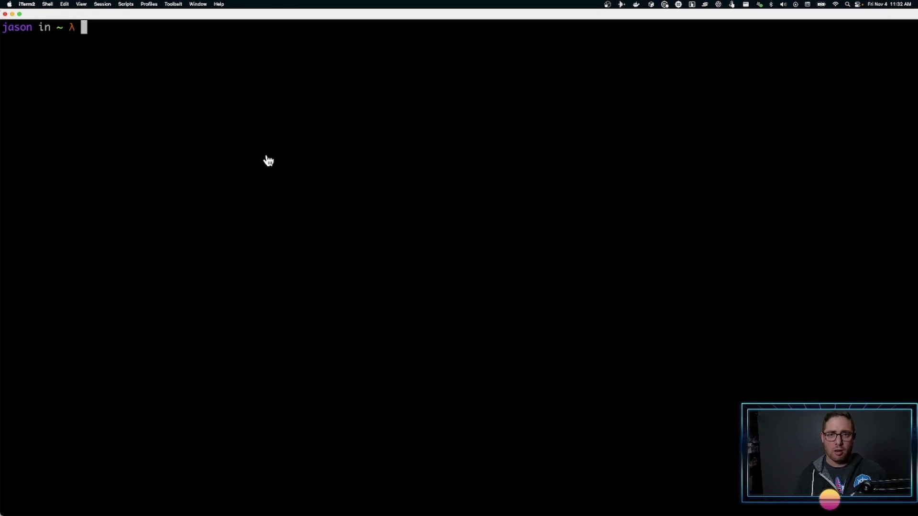
- Load the github.com/defenseunicorns/zarf repository page in a new Brave tab
key(super+Tab)
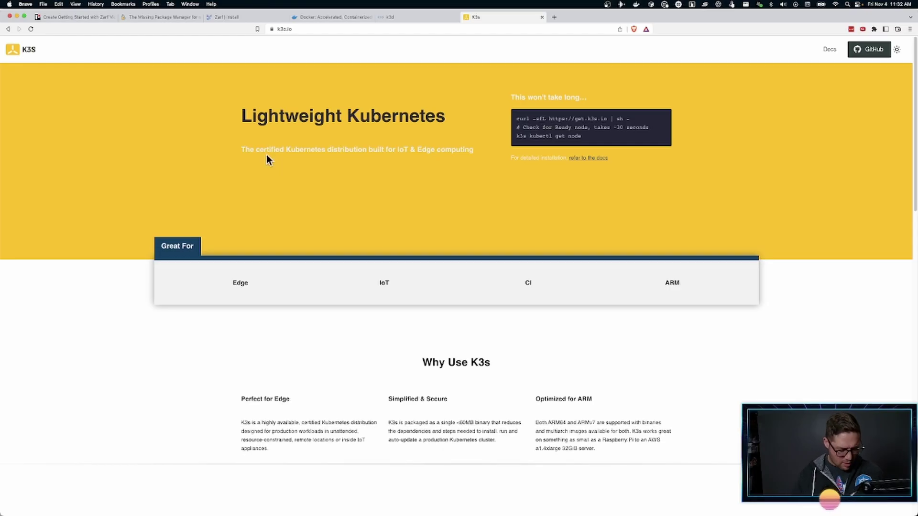
key(super+t)
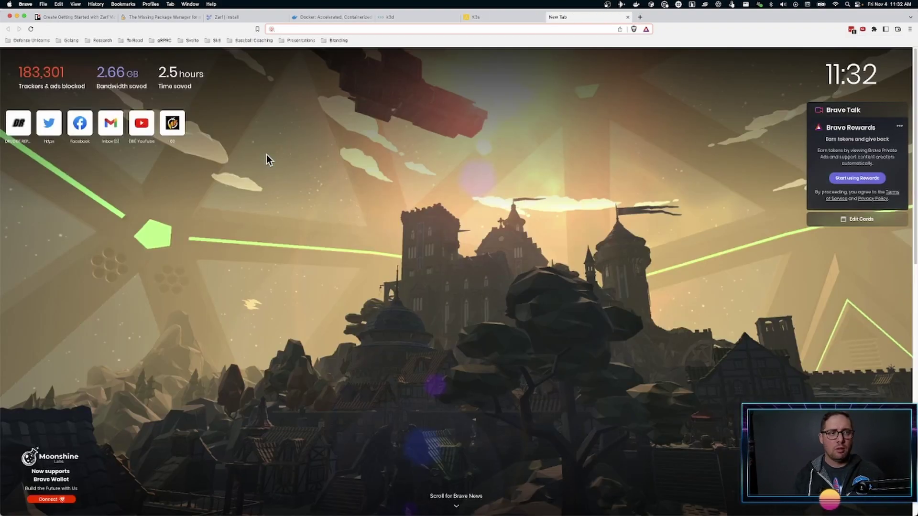
text(zarf)
key(BackSpace)
key(BackSpace)
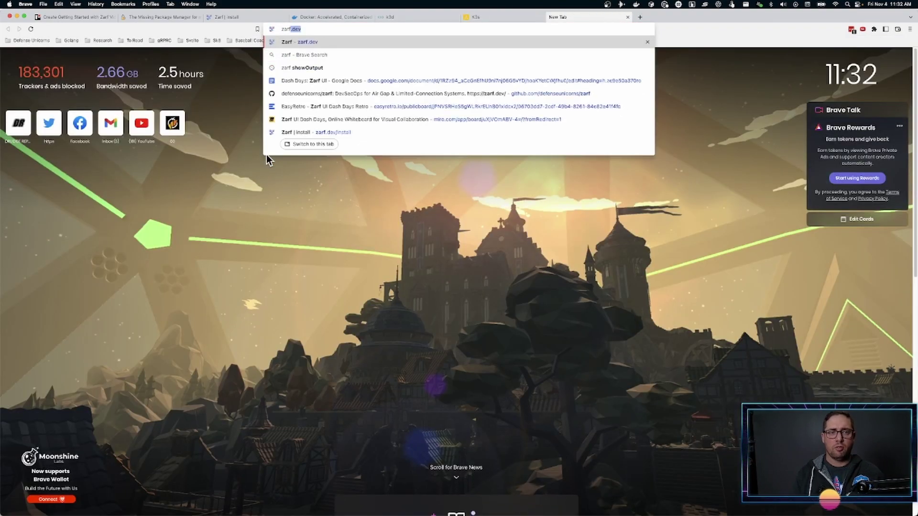
key(BackSpace)
key(BackSpace)
text(github.com)
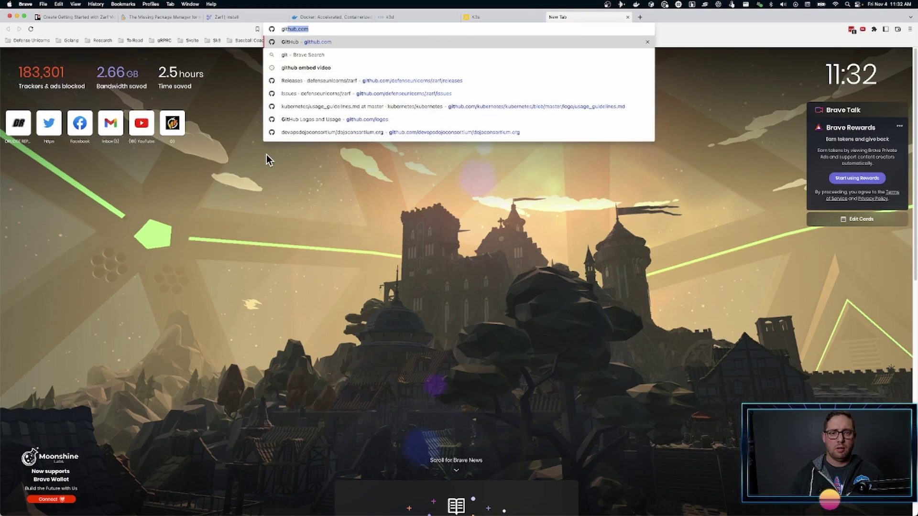
key(Down)
key(Down)
key(BackSpace)
key(BackSpace)
key(BackSpace)
key(BackSpace)
key(BackSpace)
key(BackSpace)
key(BackSpace)
key(BackSpace)
key(BackSpace)
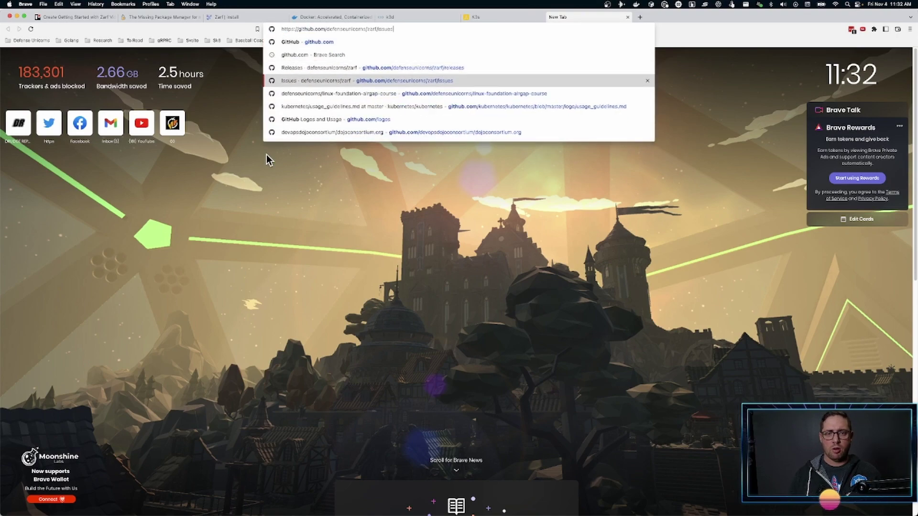
key(Return)
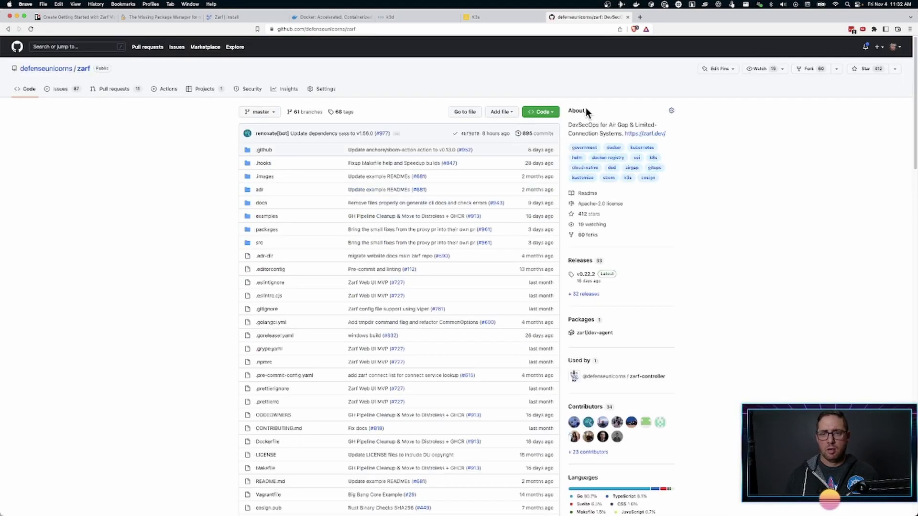
- Copy the repository's SSH clone URL from the Code menu and return to iTerm2
click(540, 112)
click(548, 177)
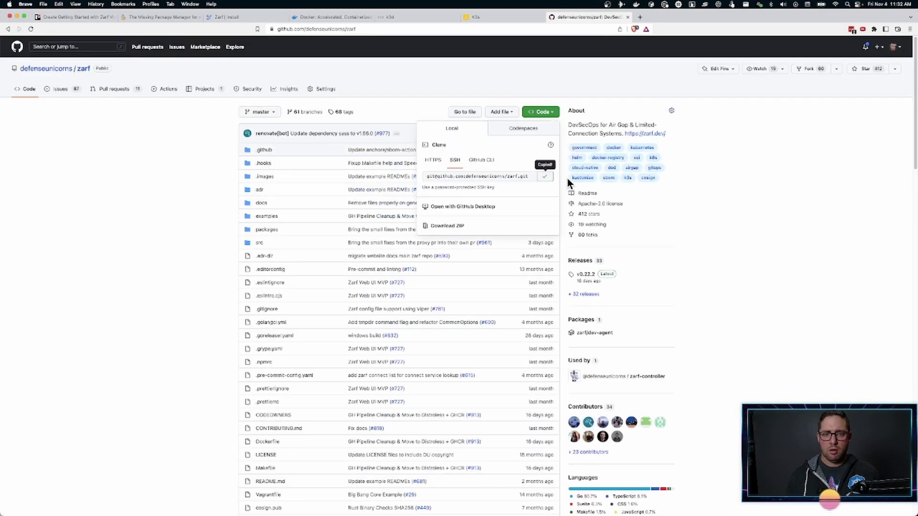
key(super+Tab)
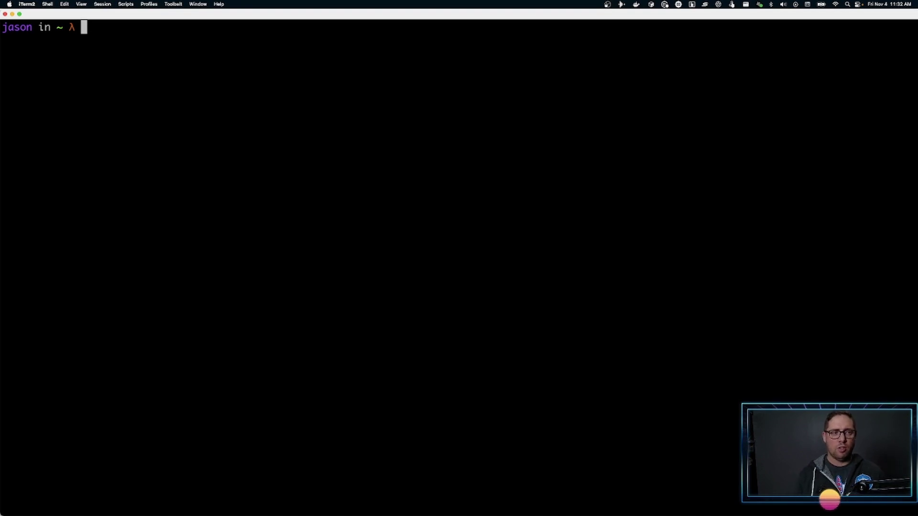
- Clone the zarf repository with git clone using the copied SSH URL
text(git cl)
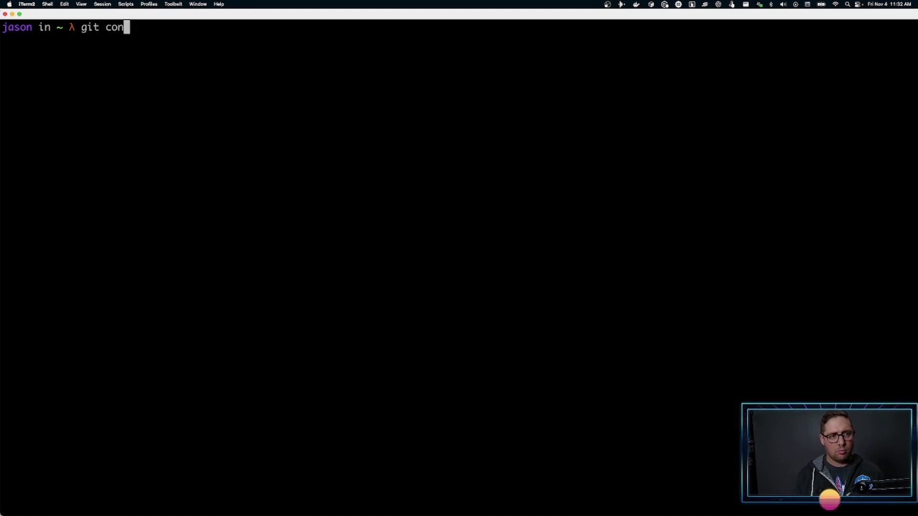
text(one)
key(super+v)
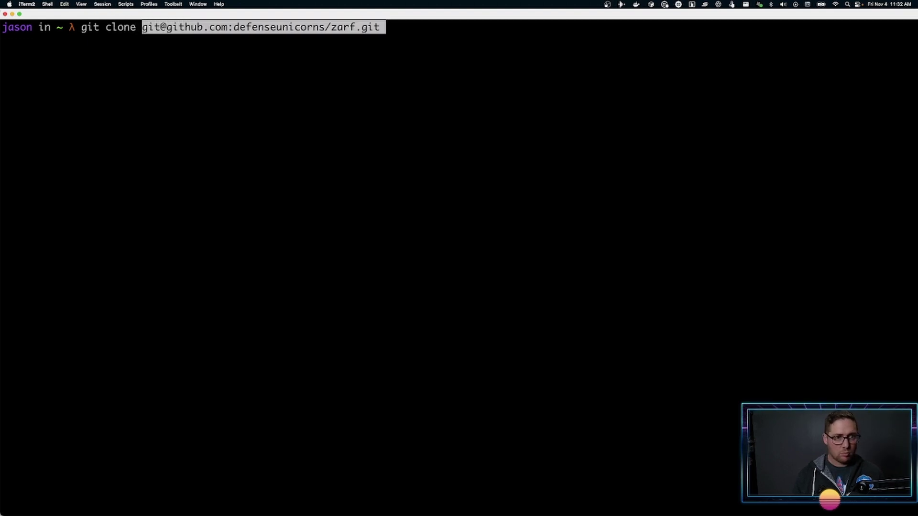
key(Return)
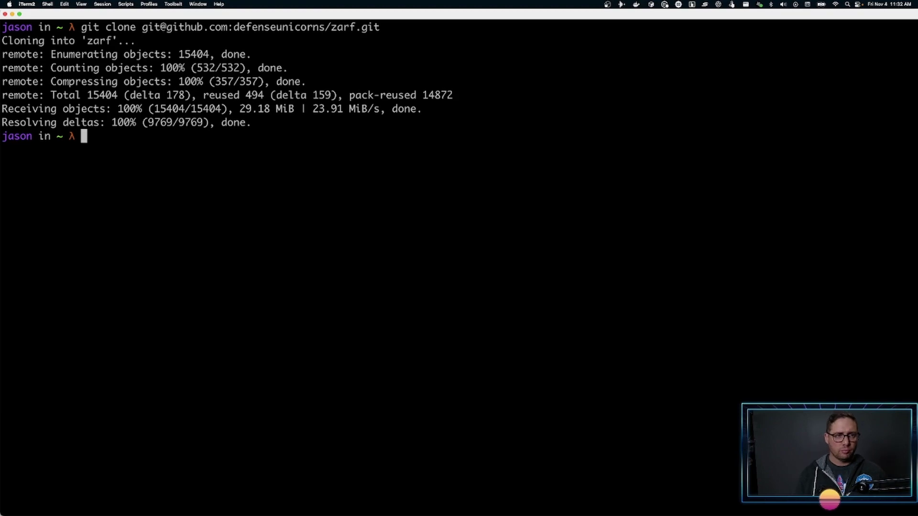
- Change into the zarf/examples/game folder
text(cd z)
key(Tab)
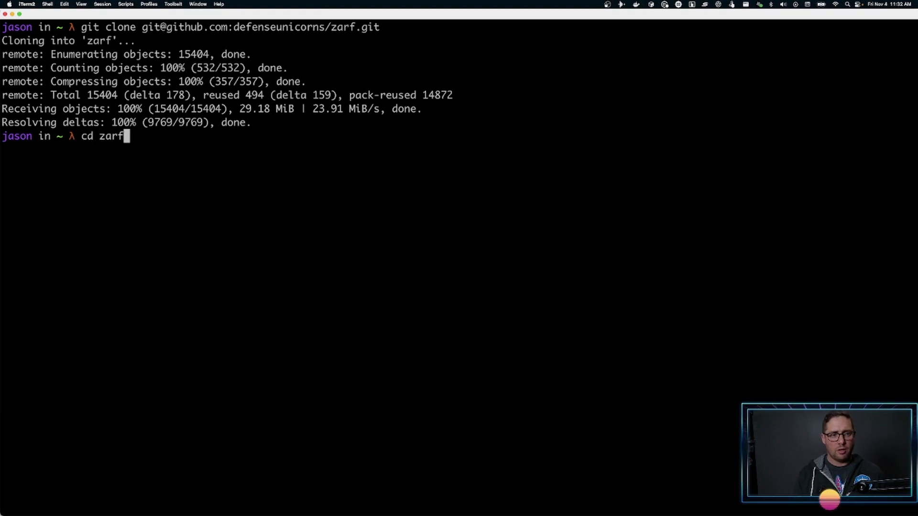
key(Tab)
text(ex)
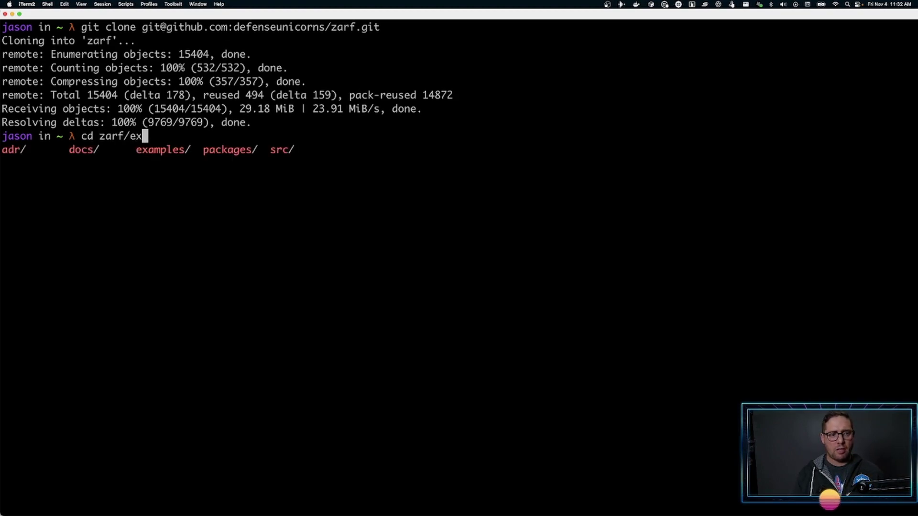
key(Tab)
text(g)
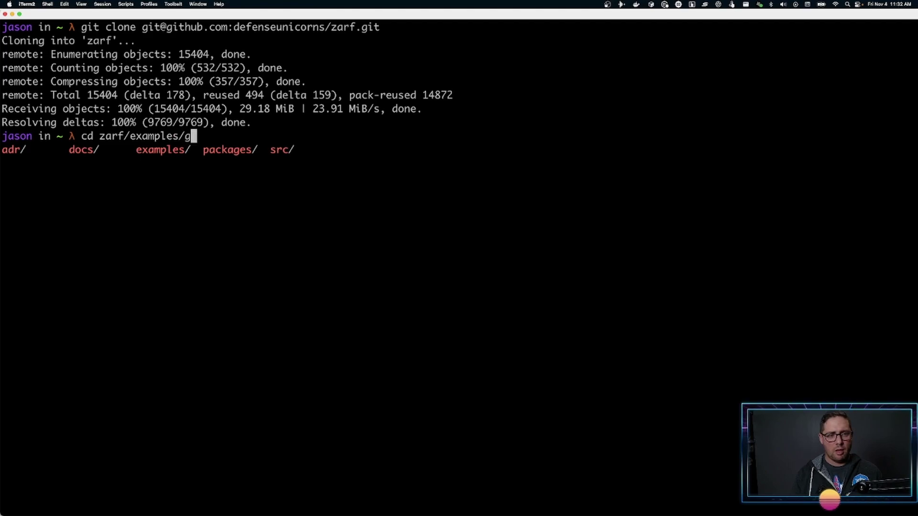
key(Tab)
text(a)
key(Tab)
key(Return)
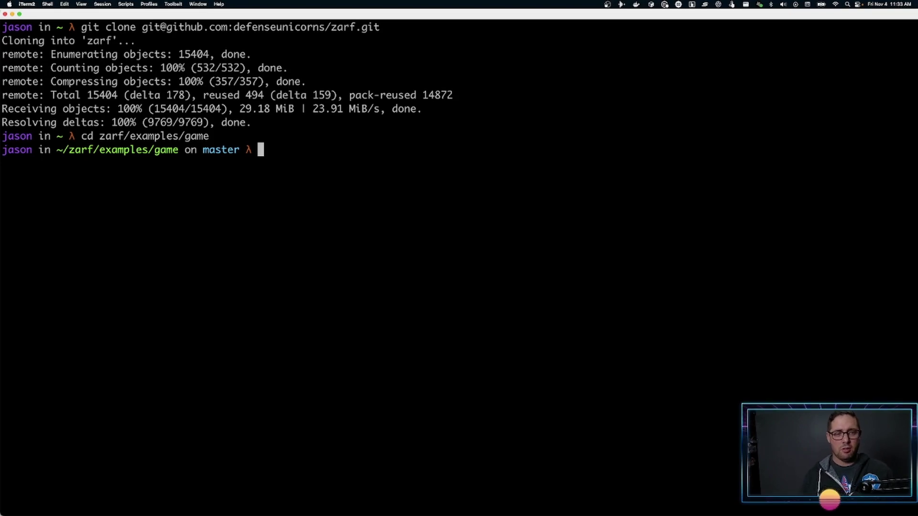
- List the game folder's files with ls and a detailed ls -al
text(ls)
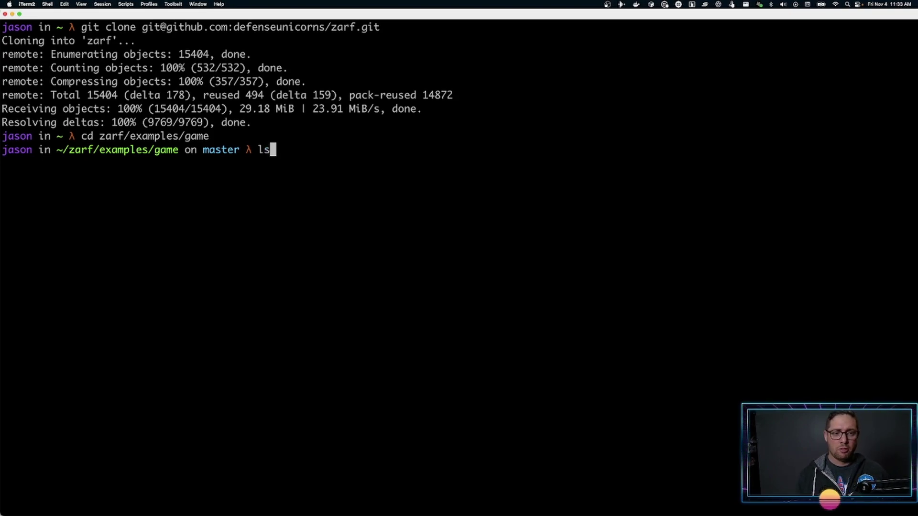
key(Return)
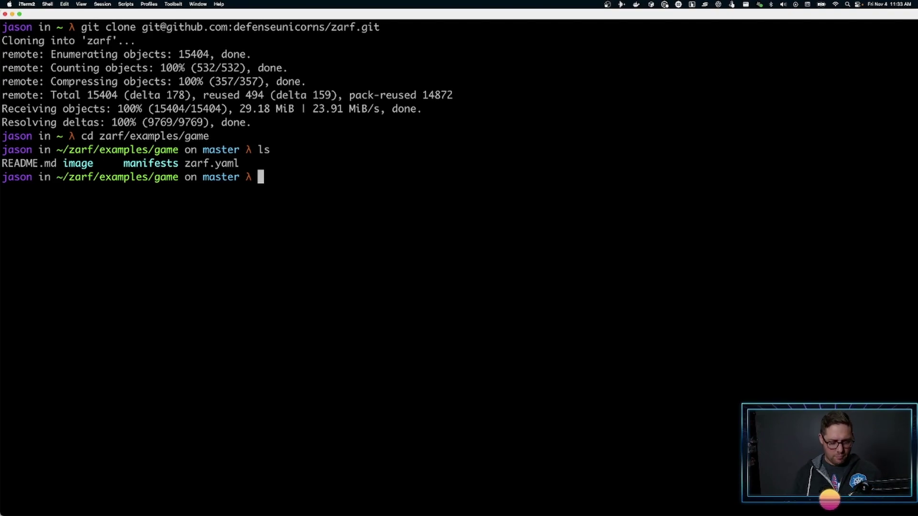
text(ls -al)
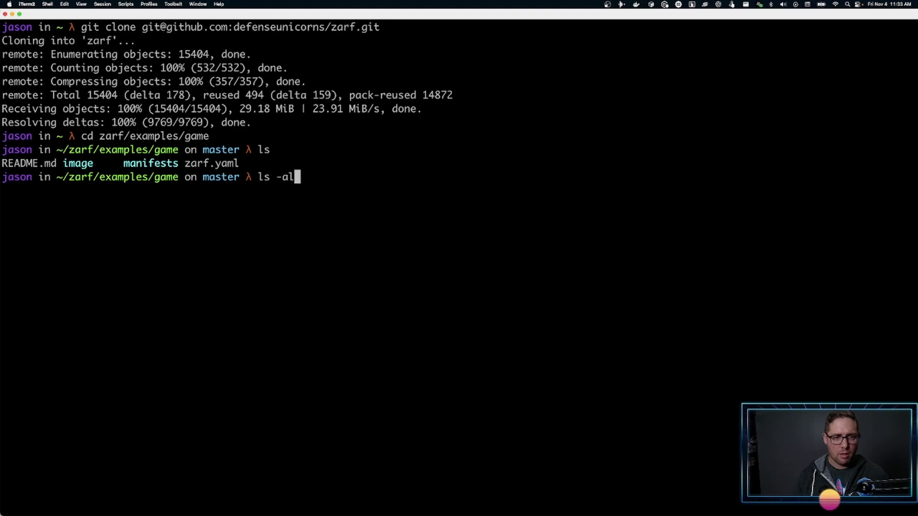
key(Return)
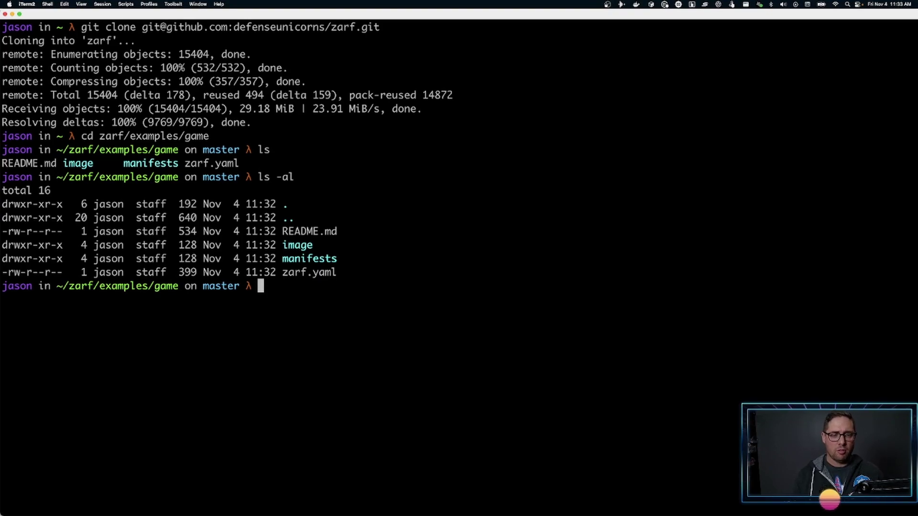
text(ls -al i)
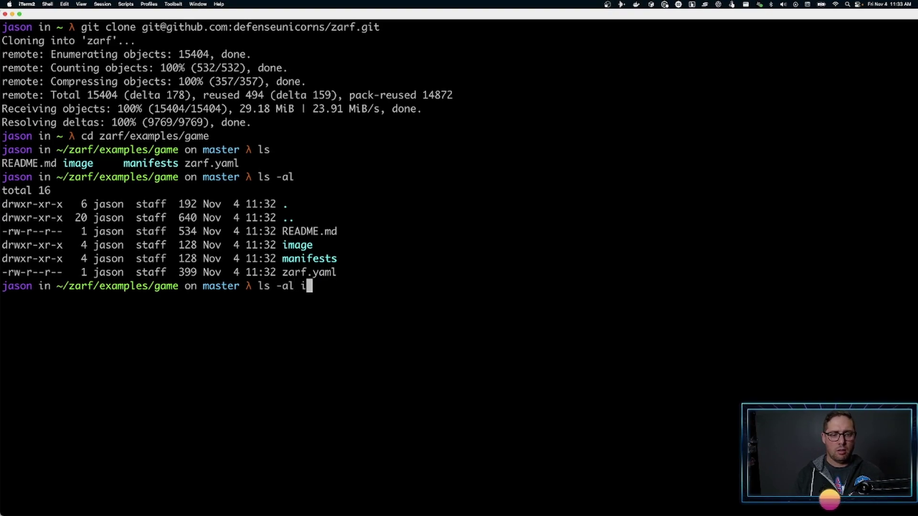
text(mage)
- List the image folder's contents and print image/Dockerfile
key(Return)
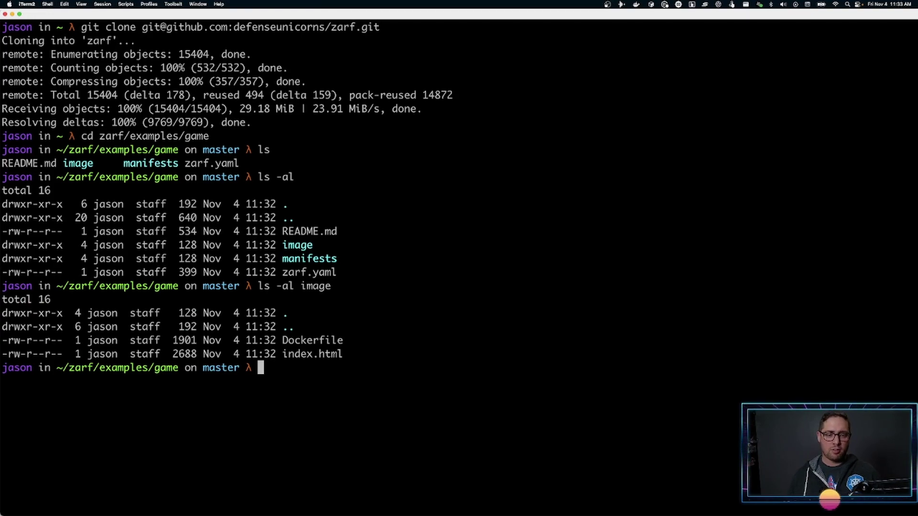
text(cat )
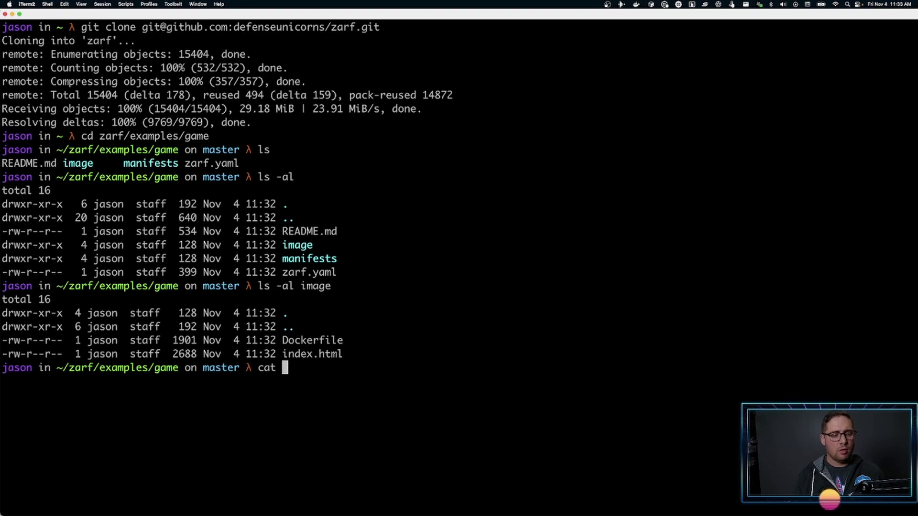
text(im)
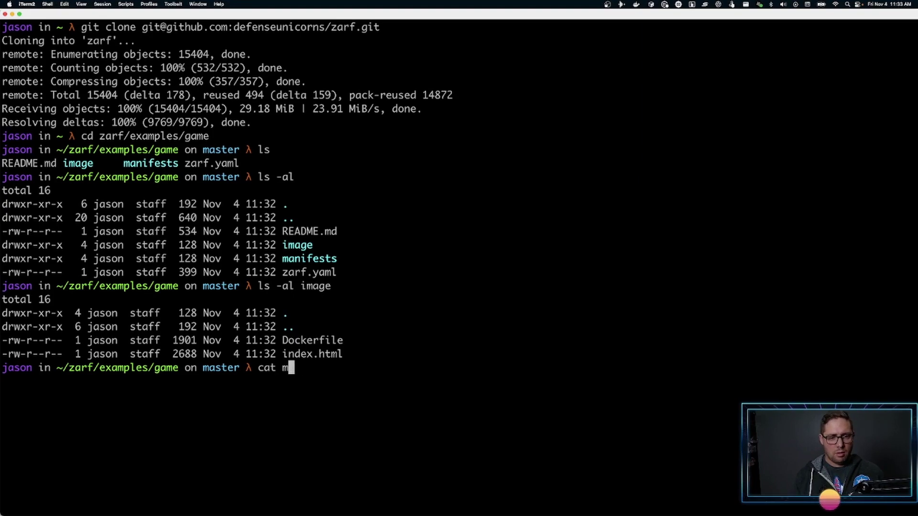
key(BackSpace)
text(i)
key(Tab)
text(D)
key(Tab)
key(Return)
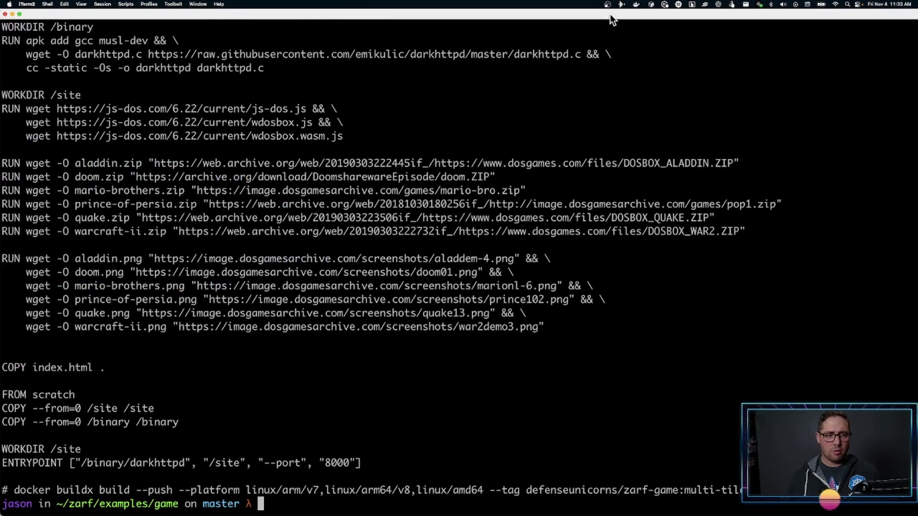
- Review the Dockerfile's darkhttpd build and DOS game downloads, then clear the screen
scroll(385, 208, up, 3)
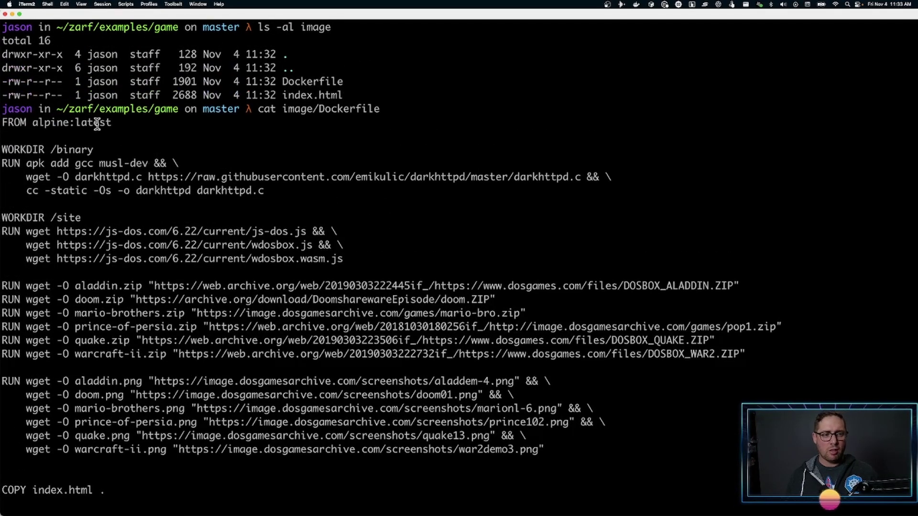
scroll(261, 117, down, 3)
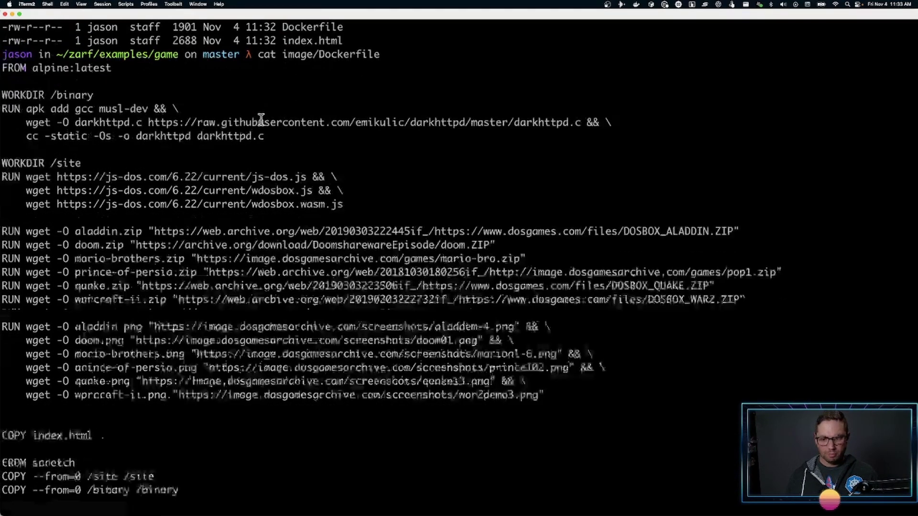
scroll(262, 119, down, 1)
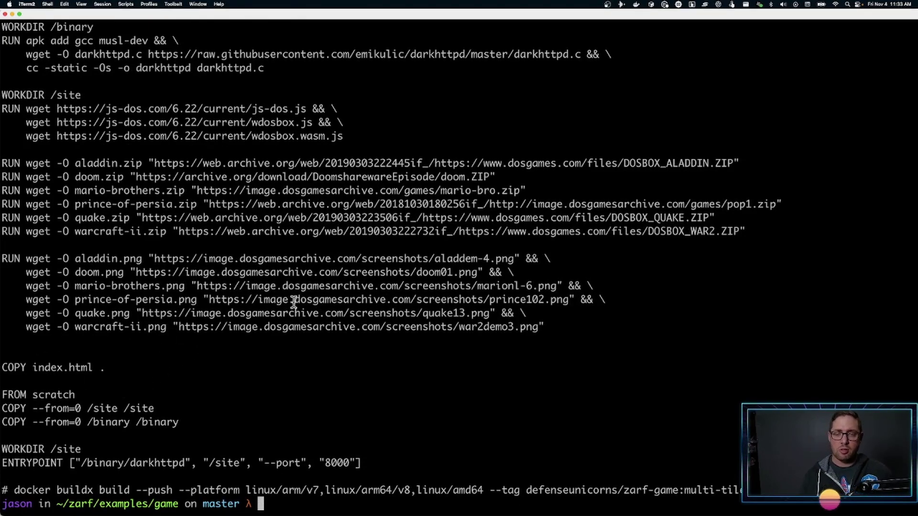
key(super+k)
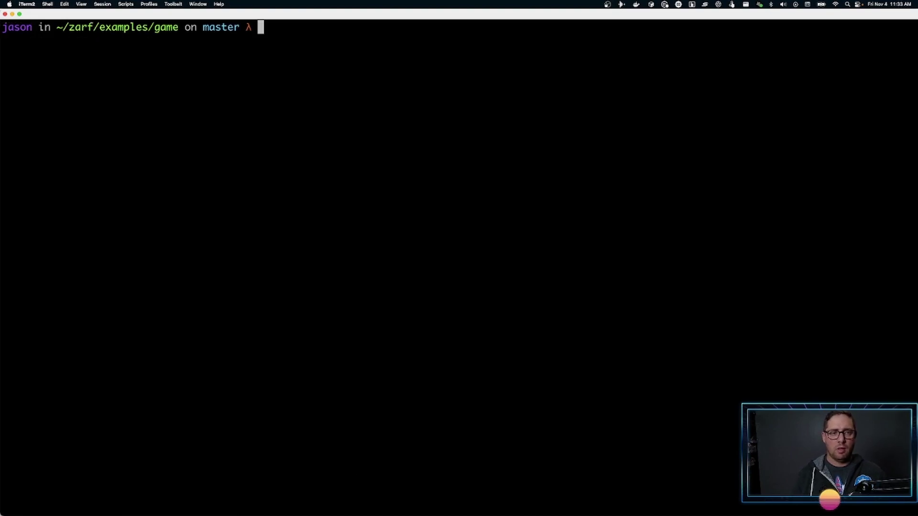
- List the game folder again and print zarf.yaml with its baseline component and multi-tile-dark image
text(ls)
key(Return)
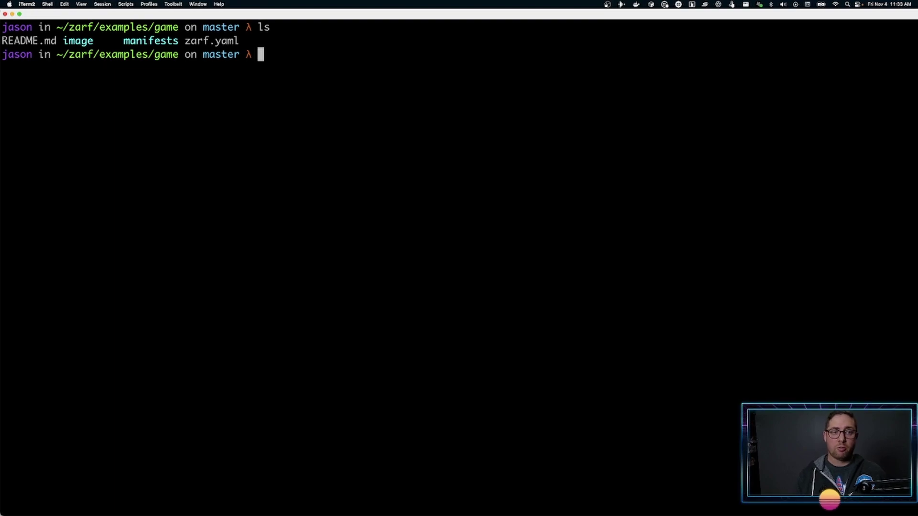
text(cat )
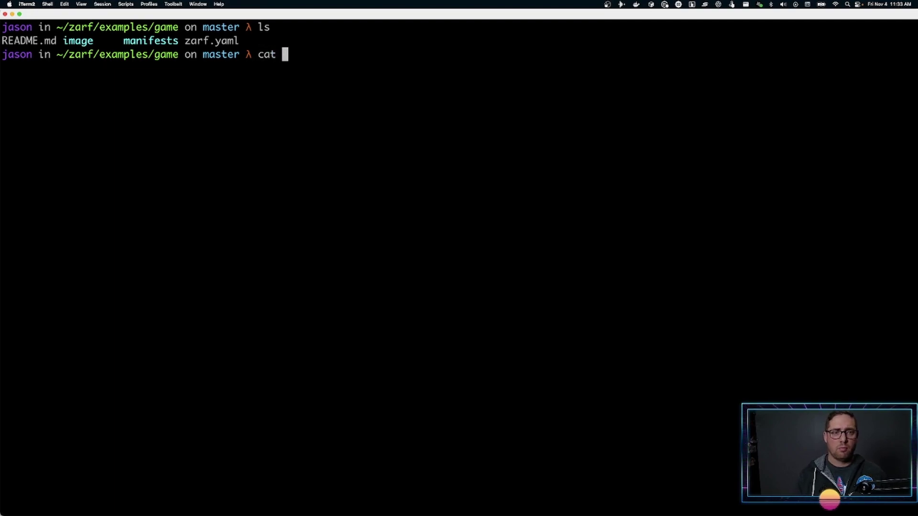
text(man)
key(Tab)
key(Tab)
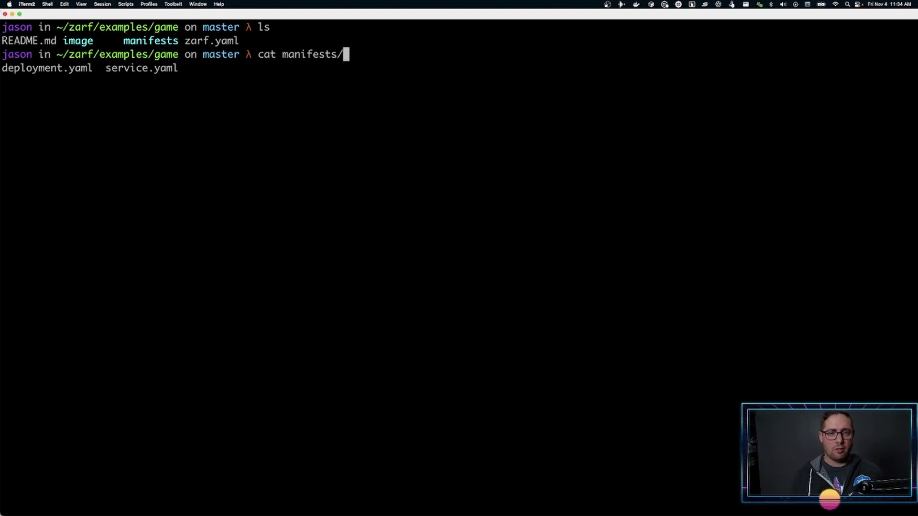
key(BackSpace)
key(BackSpace)
key(BackSpace)
key(BackSpace)
key(BackSpace)
key(BackSpace)
key(BackSpace)
key(BackSpace)
key(BackSpace)
key(BackSpace)
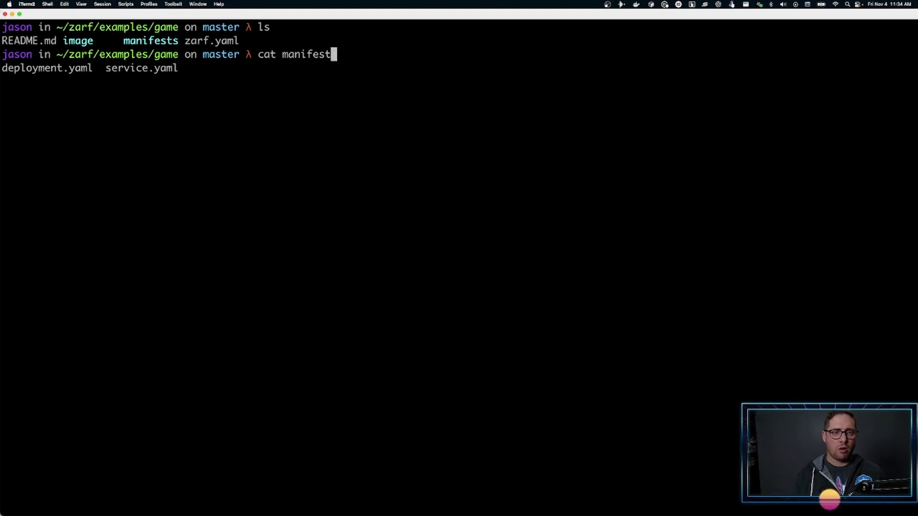
text(zarf)
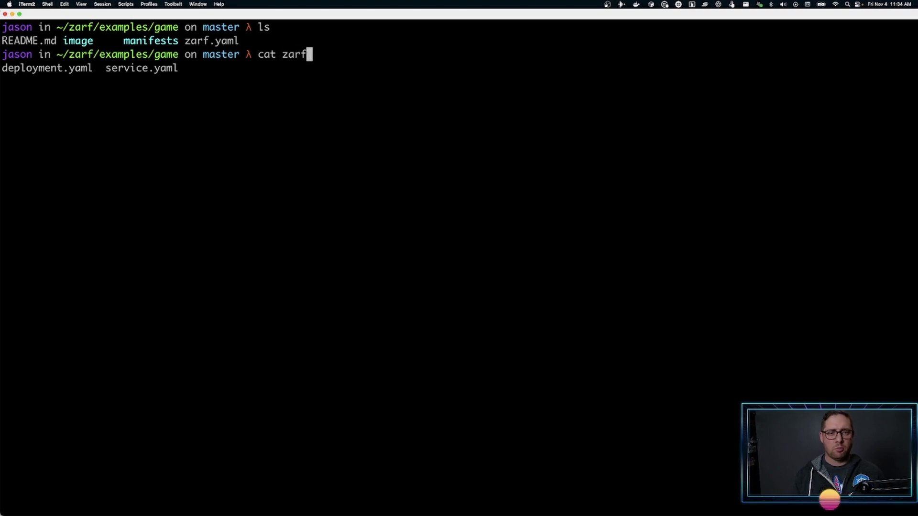
key(Tab)
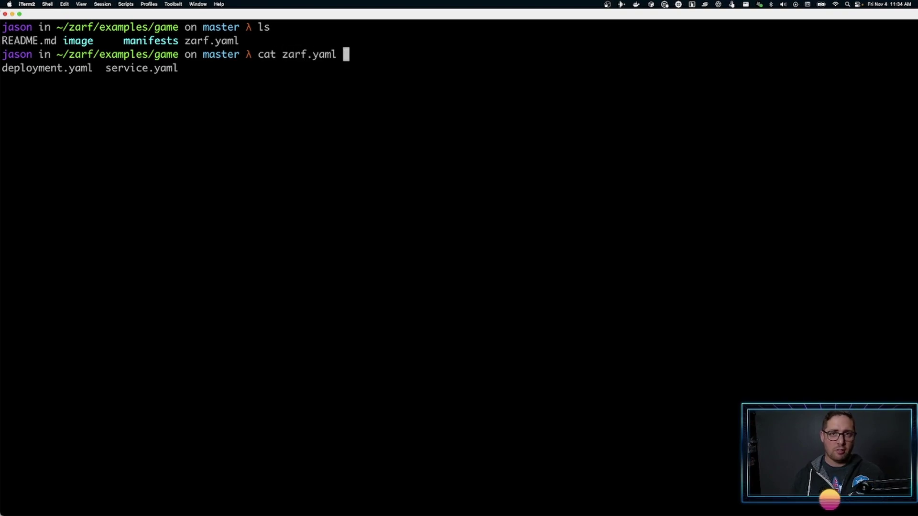
key(Return)
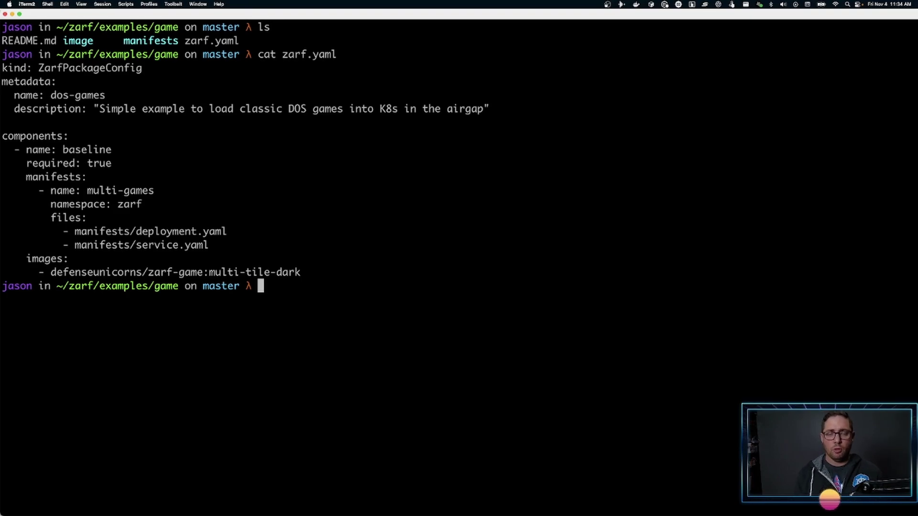
text(pac)
key(BackSpace)
key(BackSpace)
key(BackSpace)
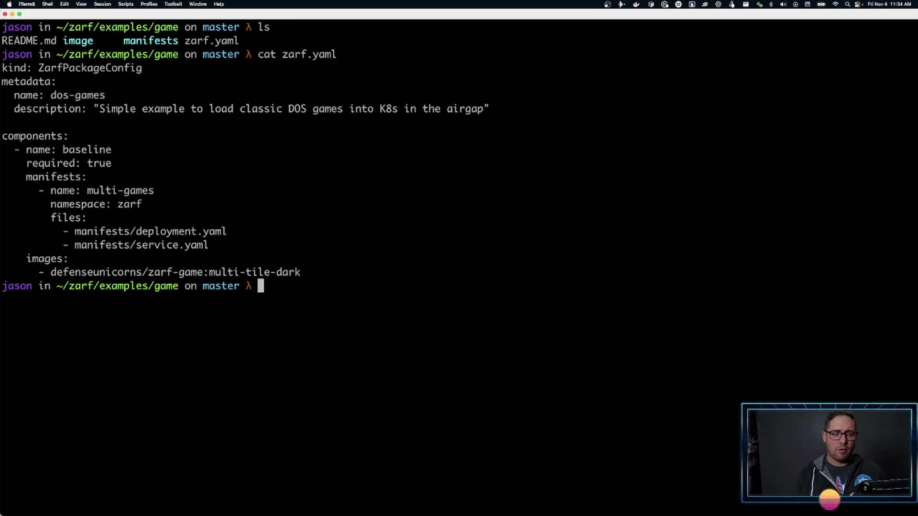
- Build the package with 'zarf package create .', confirming with y
text(zarf pac ka)
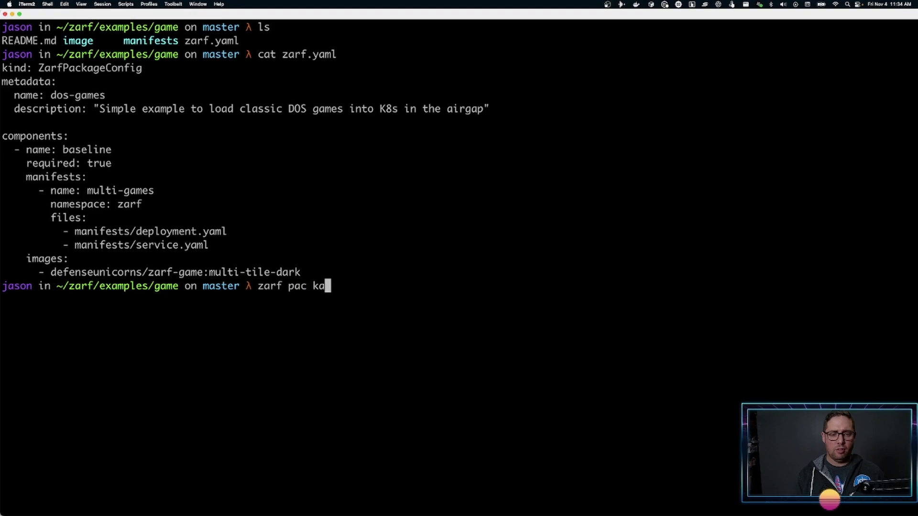
key(BackSpace)
key(BackSpace)
key(BackSpace)
text(kage create .)
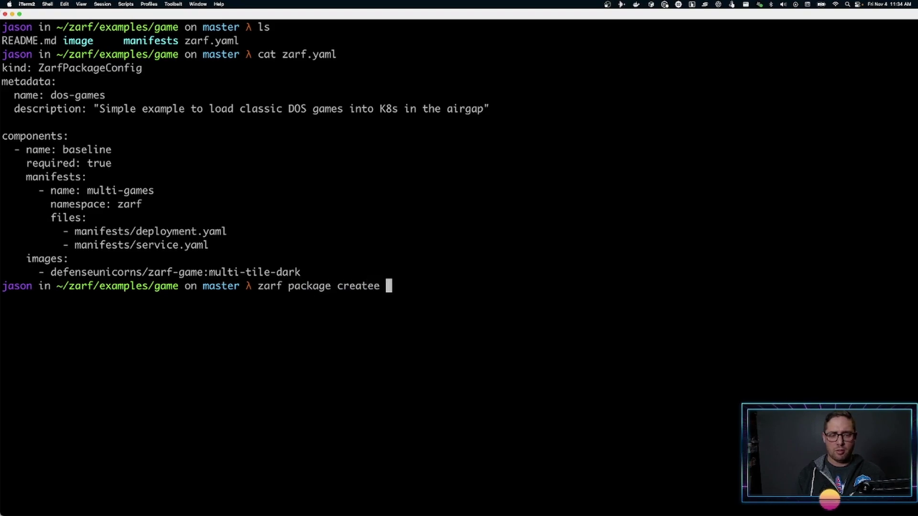
key(Return)
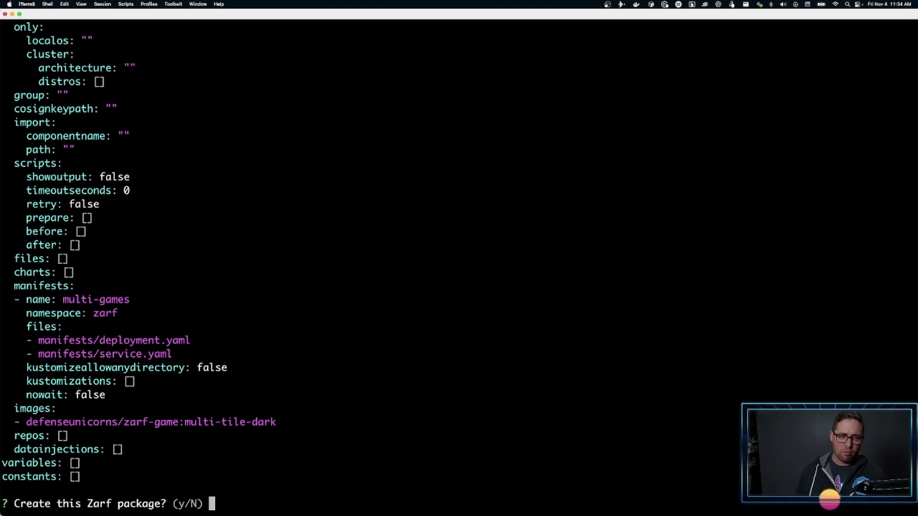
scroll(303, 196, up, 7)
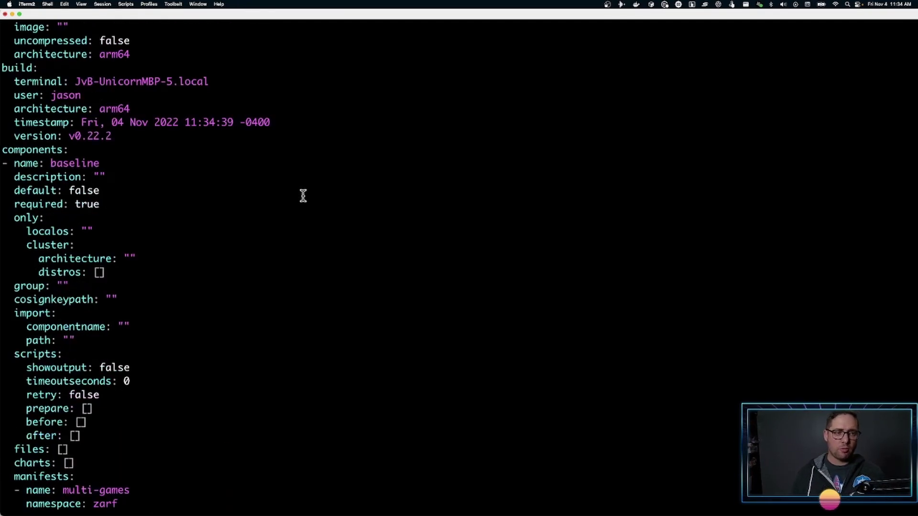
scroll(303, 196, up, 2)
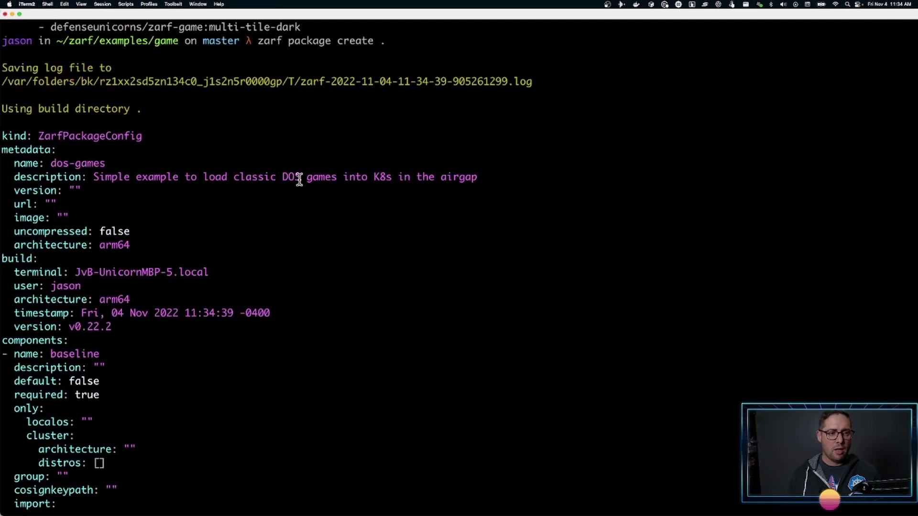
scroll(298, 180, down, 7)
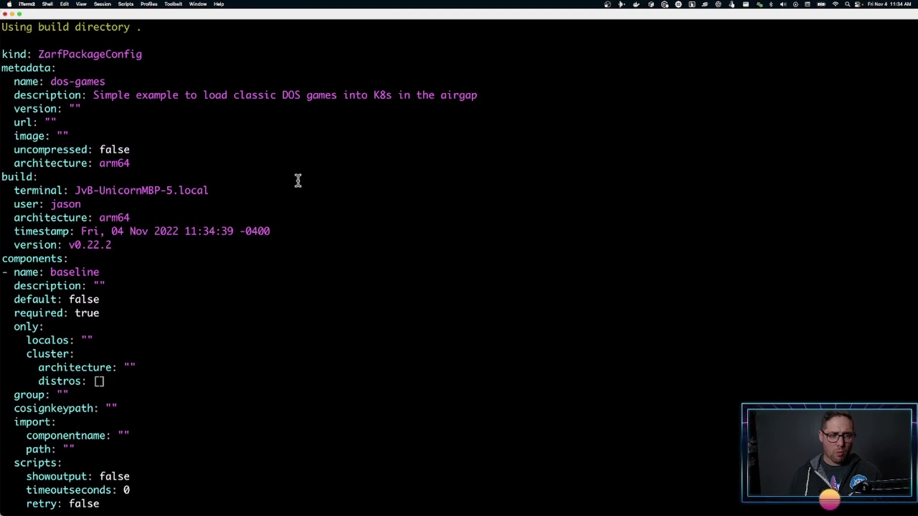
scroll(298, 180, down, 2)
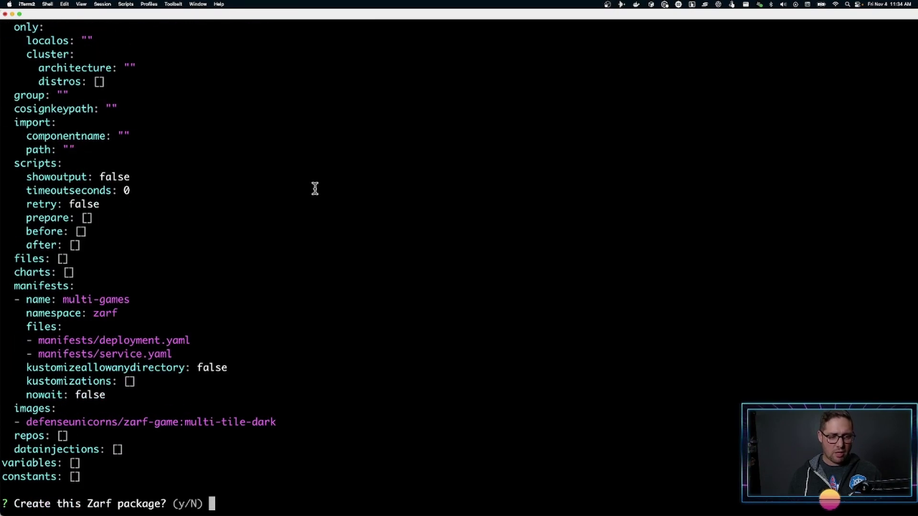
text(y)
key(Return)
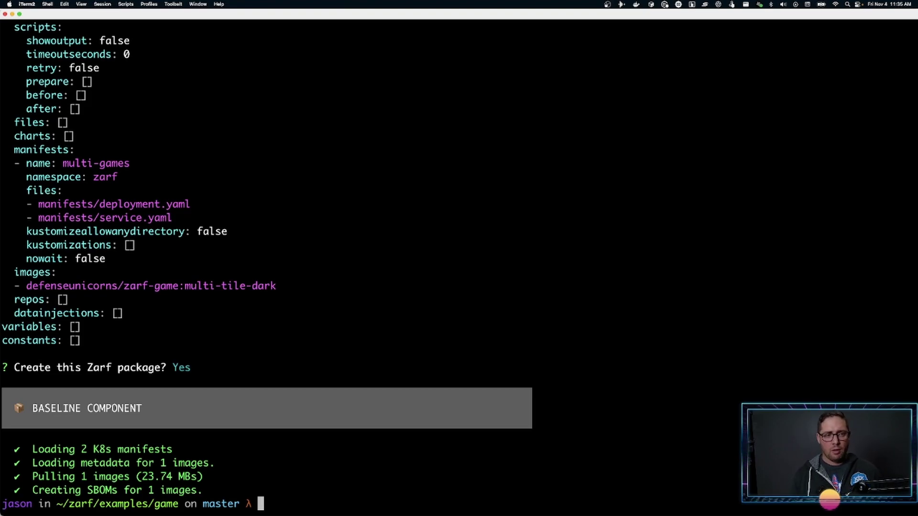
- Clear the screen and list the folder to see zarf-package-dos-games-arm64.tar.zst
key(ctrl+l)
text(ls)
key(Return)
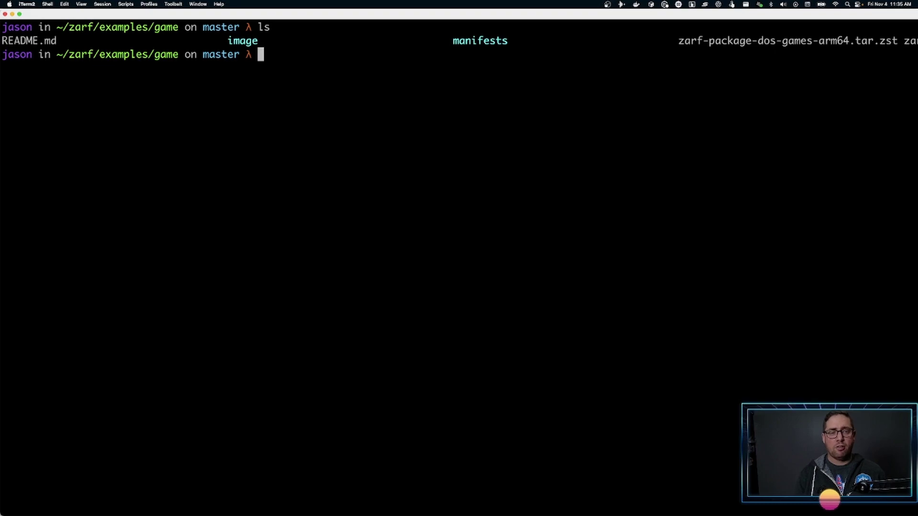
- Deploy zarf-package-dos-games-arm64.tar.zst with zarf package deploy, confirm y, then enter 'zarf connect games'
text(zarf pa)
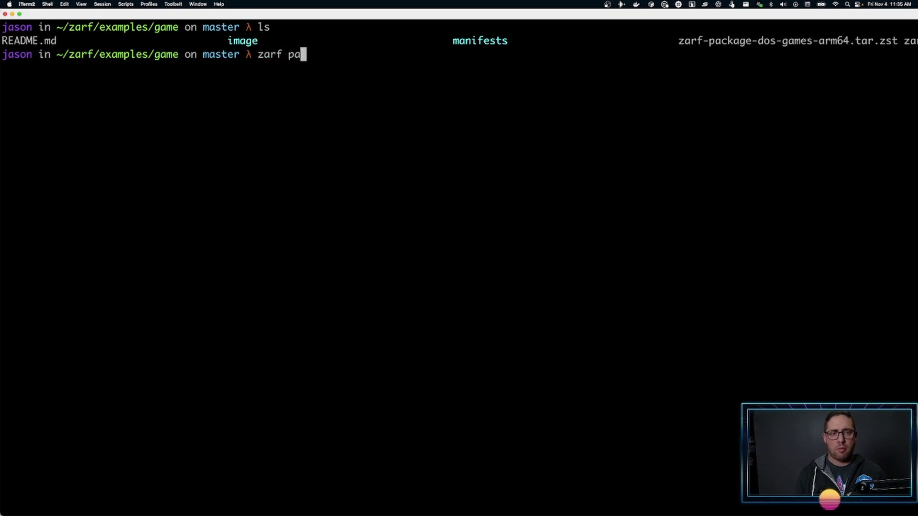
text(ckage d)
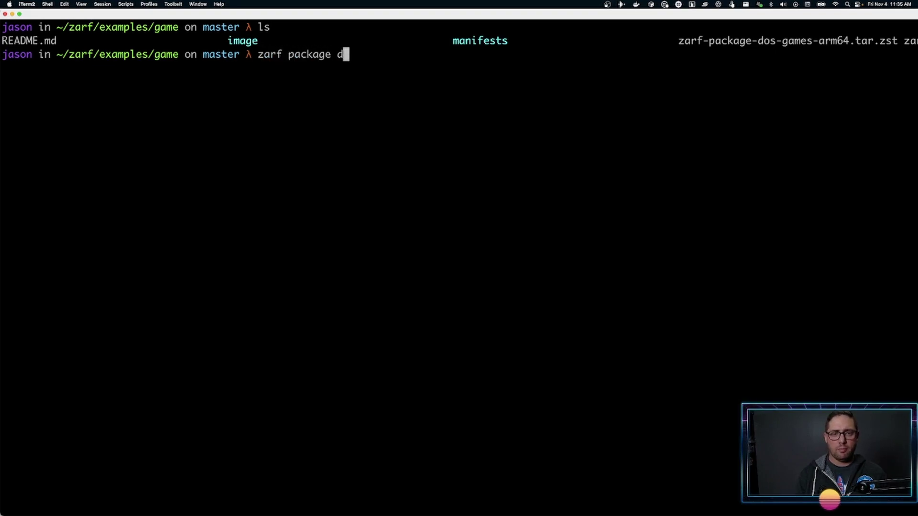
text(eploly)
key(BackSpace)
key(BackSpace)
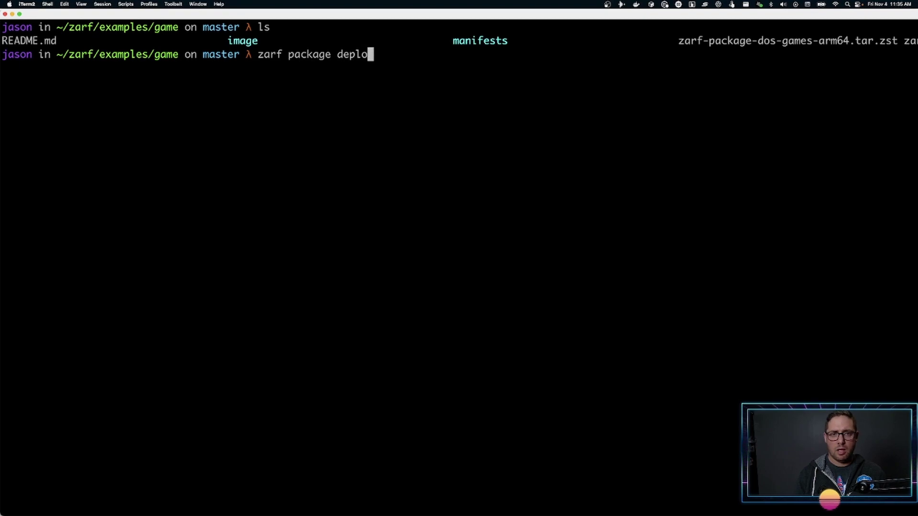
text(y )
text(zarf)
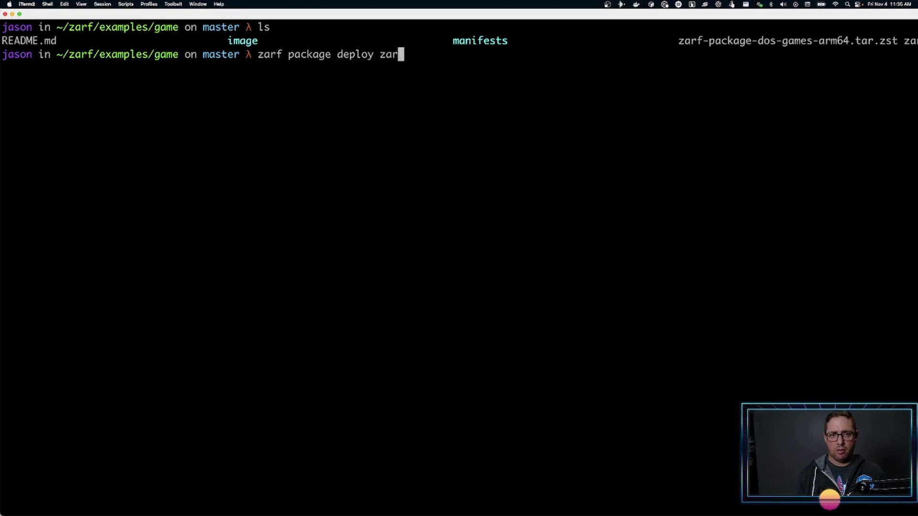
text(-)
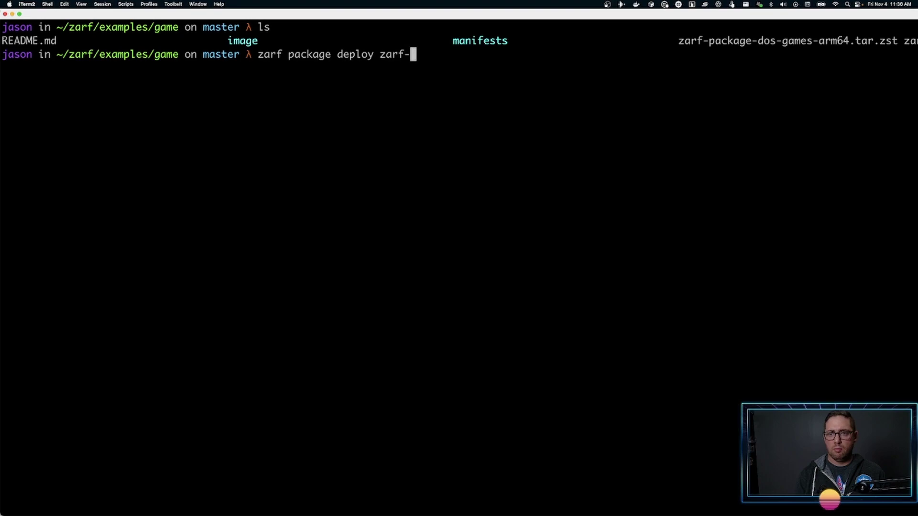
key(Tab)
key(Return)
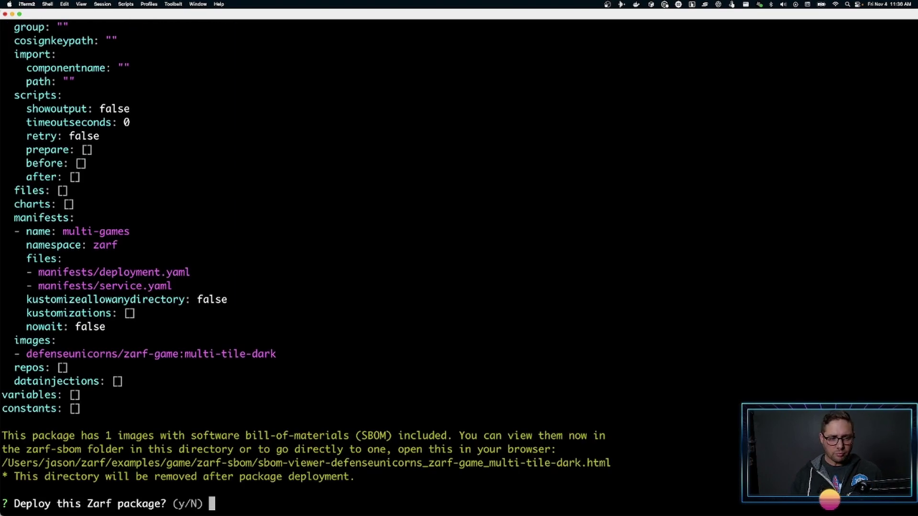
scroll(308, 233, up, 10)
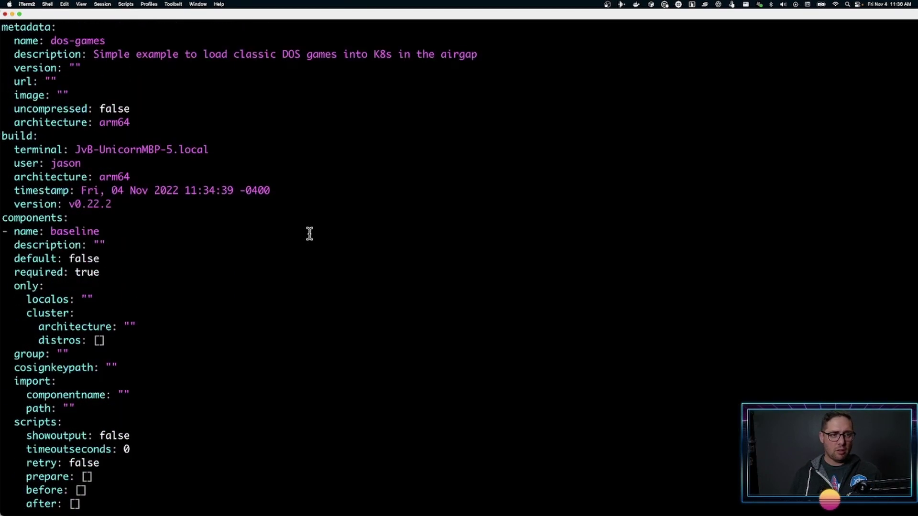
scroll(308, 233, down, 2)
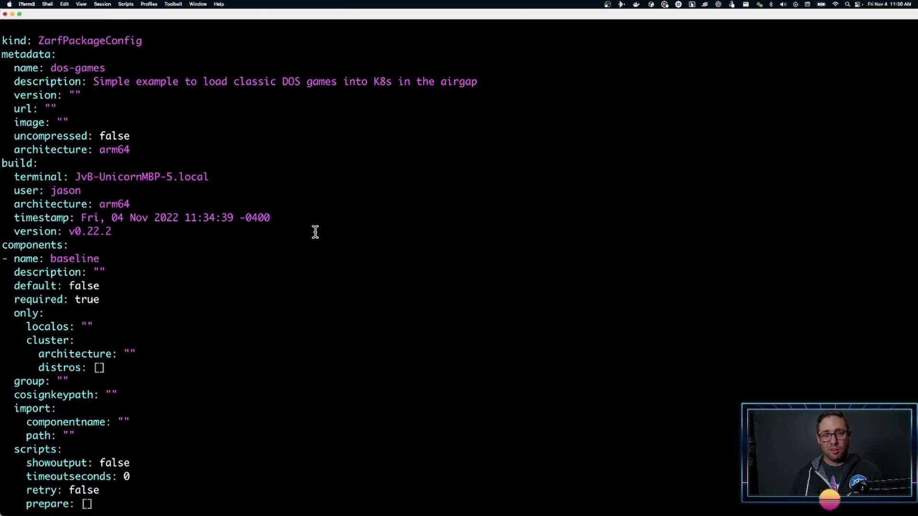
scroll(336, 225, down, 10)
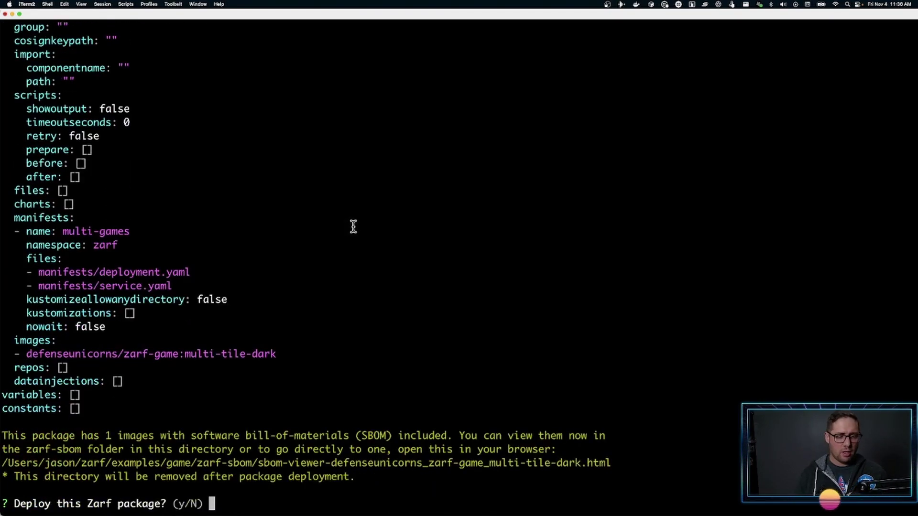
text(y)
key(Return)
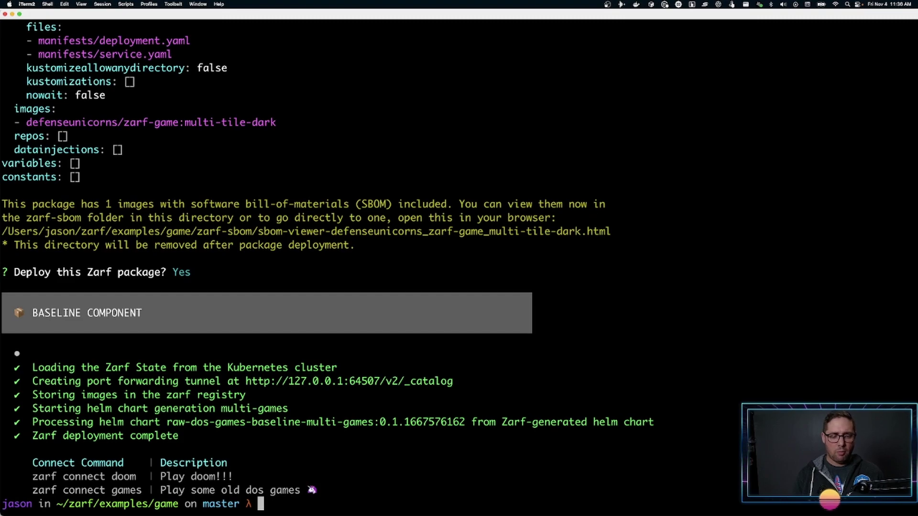
text(zarf co)
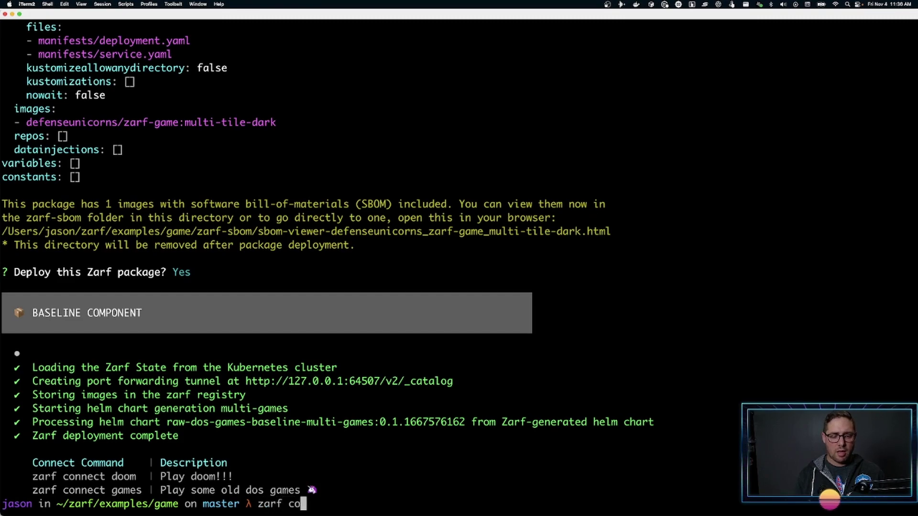
text(nnect )
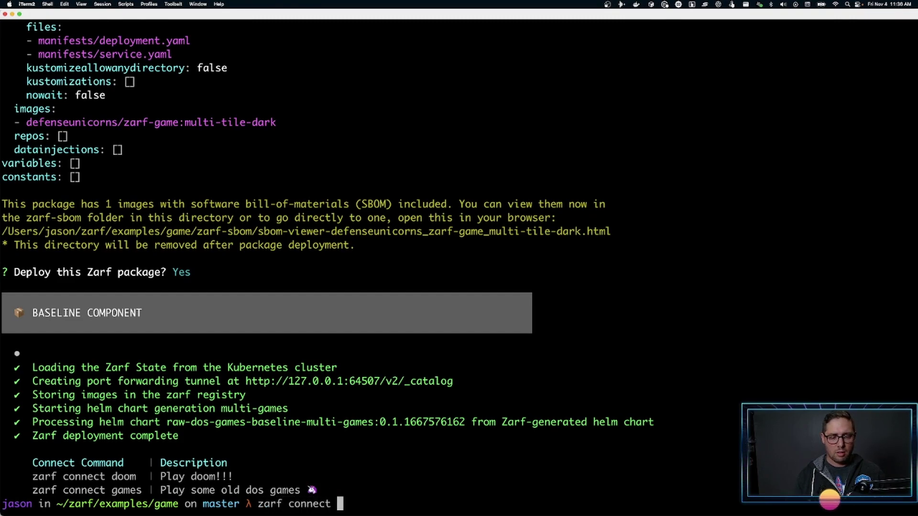
text(games)
- Open the DOS games page, launch DOOM, and quit it back to DOS
key(Return)
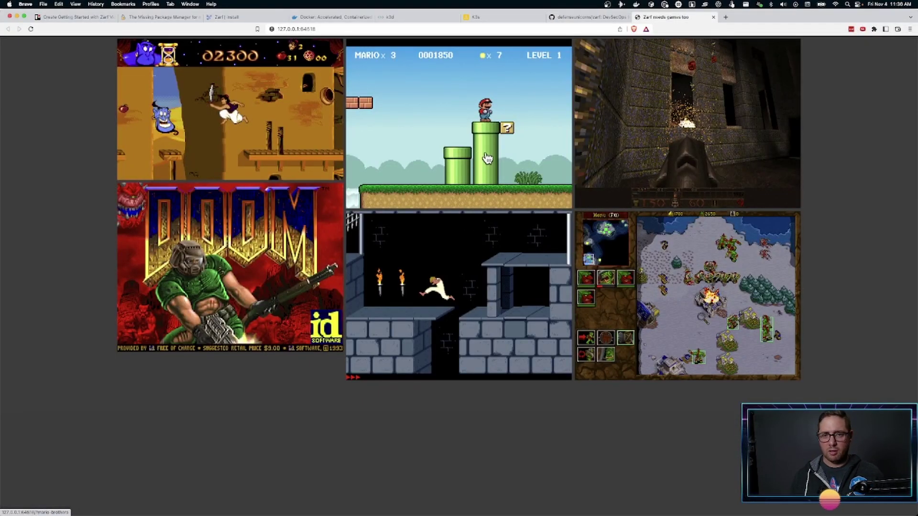
click(320, 236)
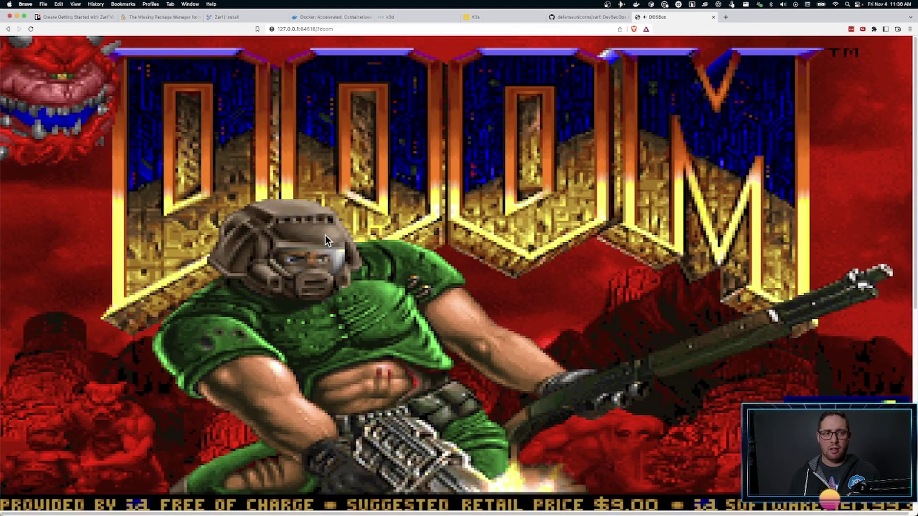
key(Escape)
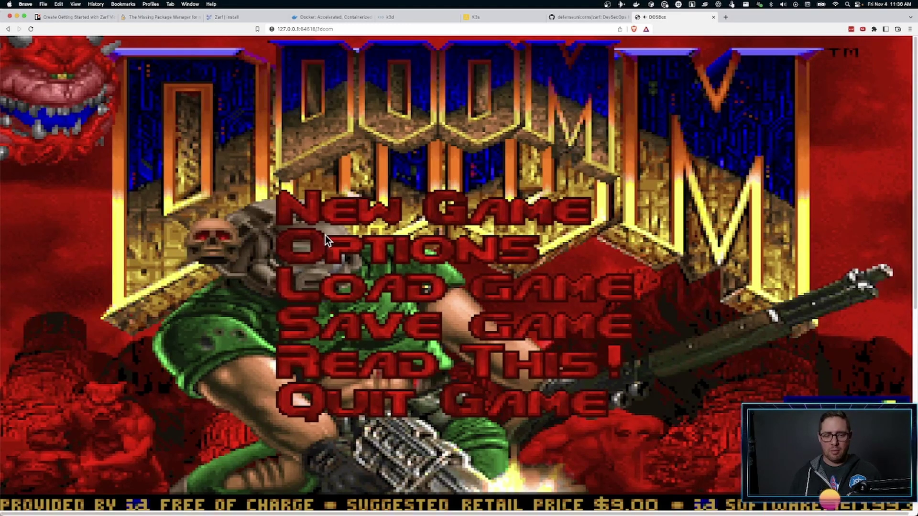
key(Up)
key(Return)
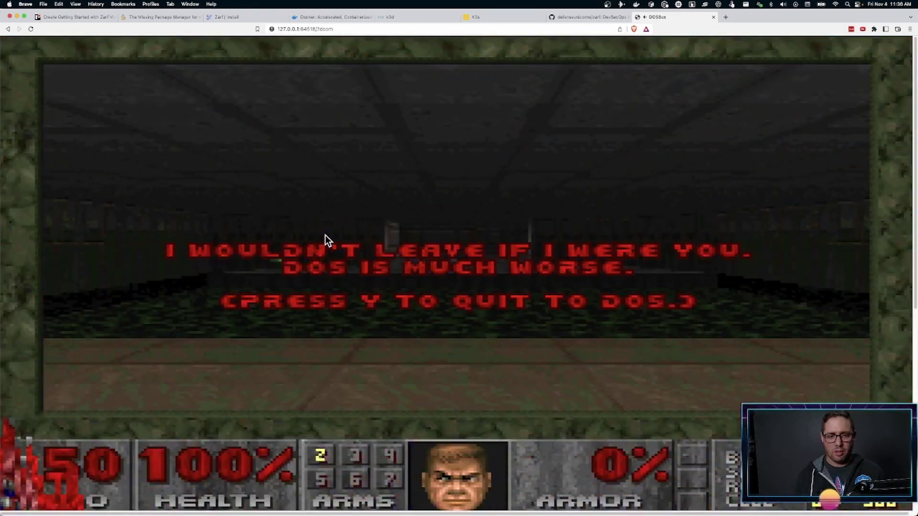
key(y)
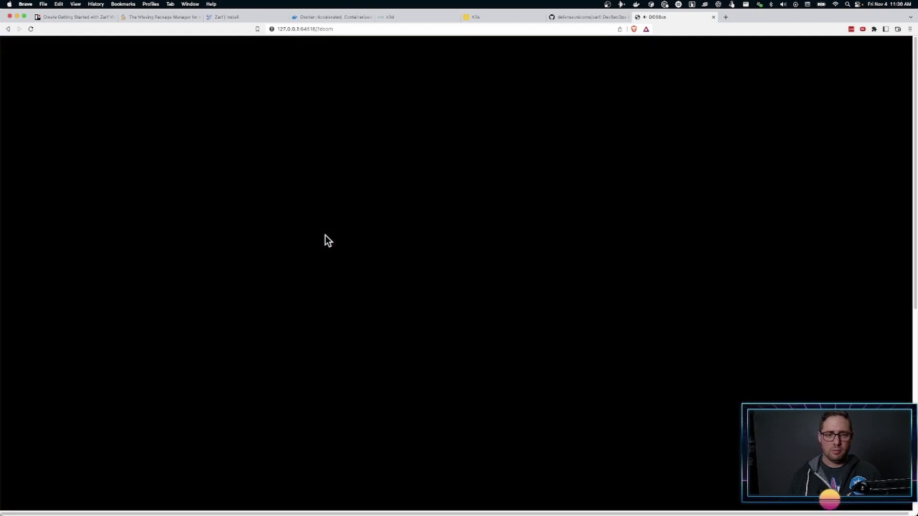